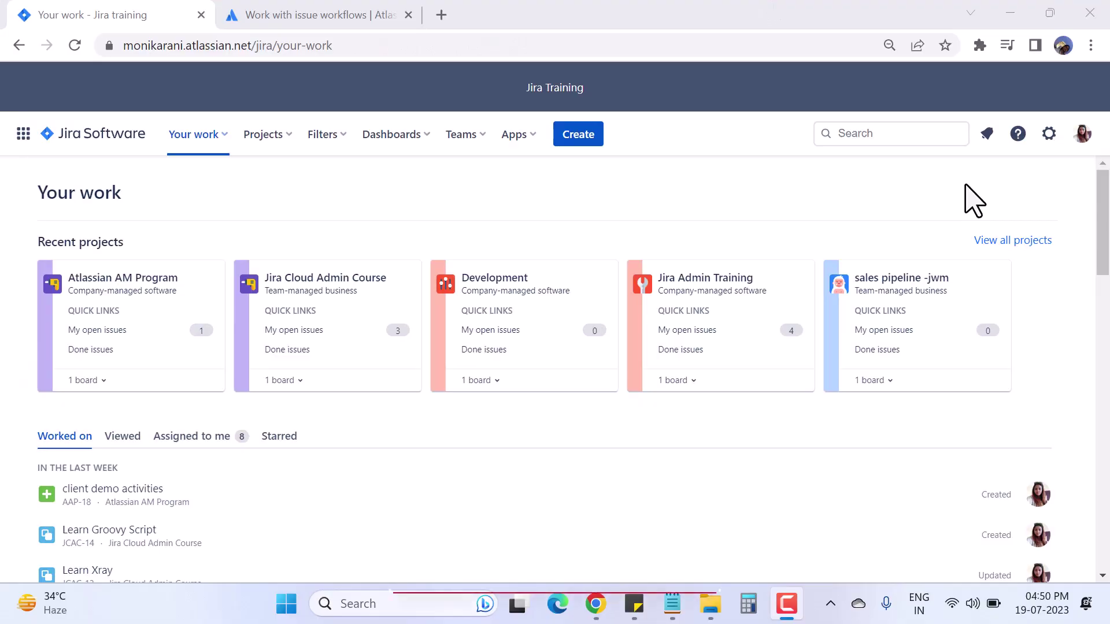
# - Go to the Workflows admin page through Settings > Issues
pyautogui.click(1048, 135)
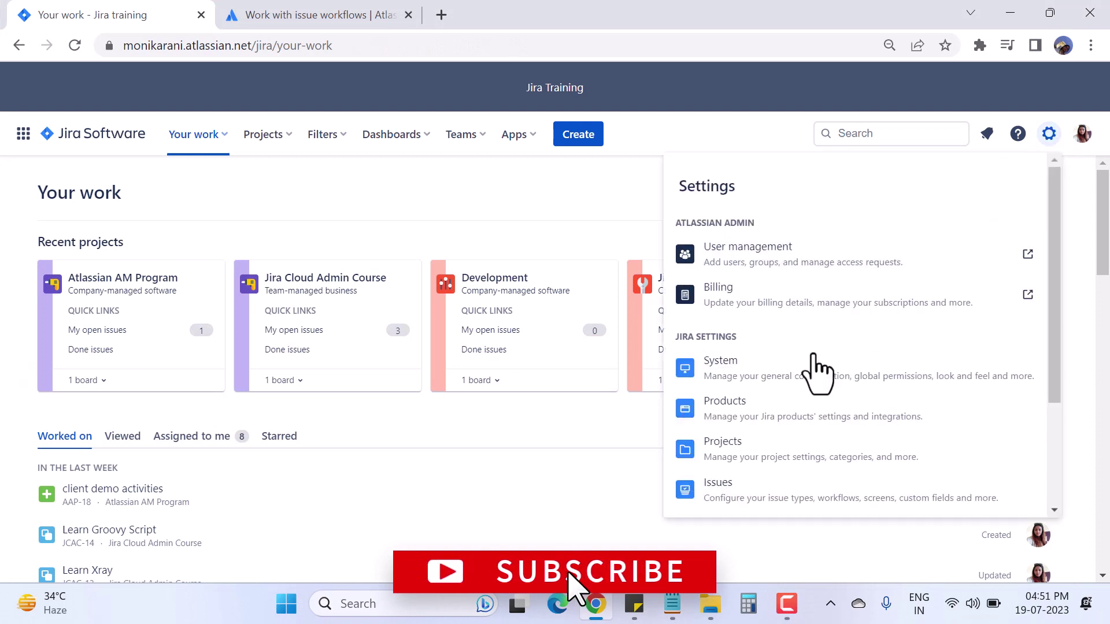
pyautogui.scroll(-3, 820, 375)
pyautogui.click(747, 341)
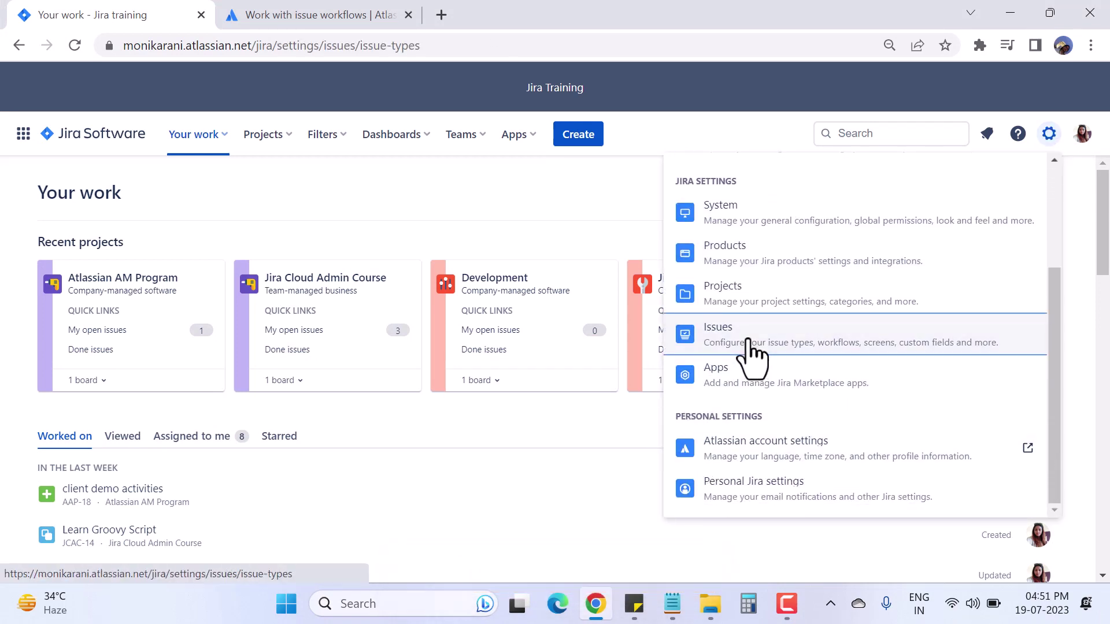
pyautogui.scroll(-3, 34, 211)
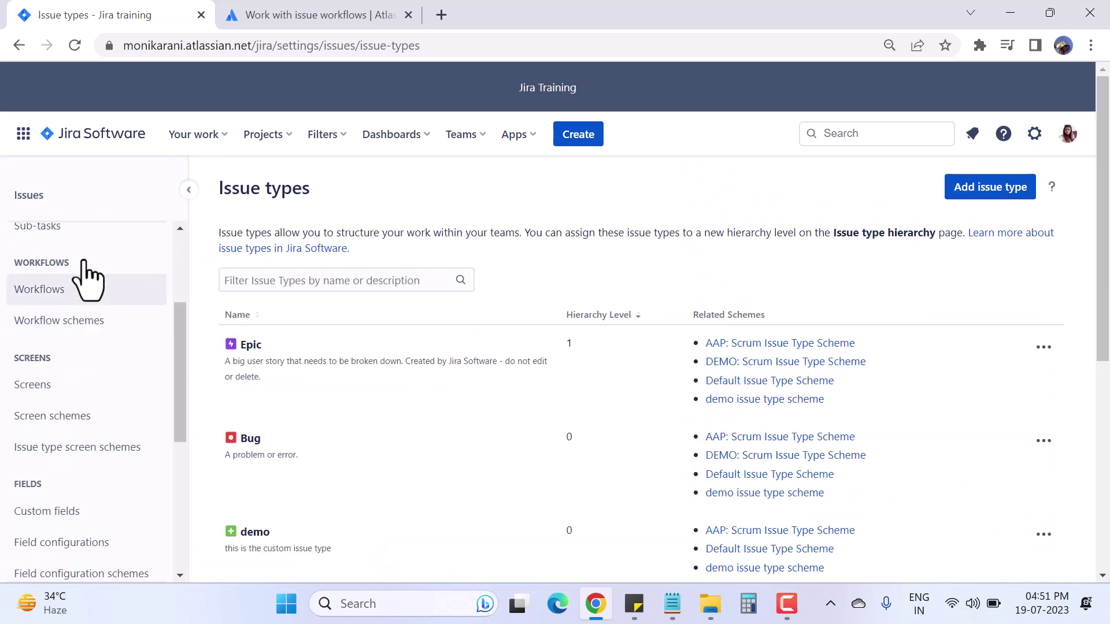
pyautogui.click(40, 292)
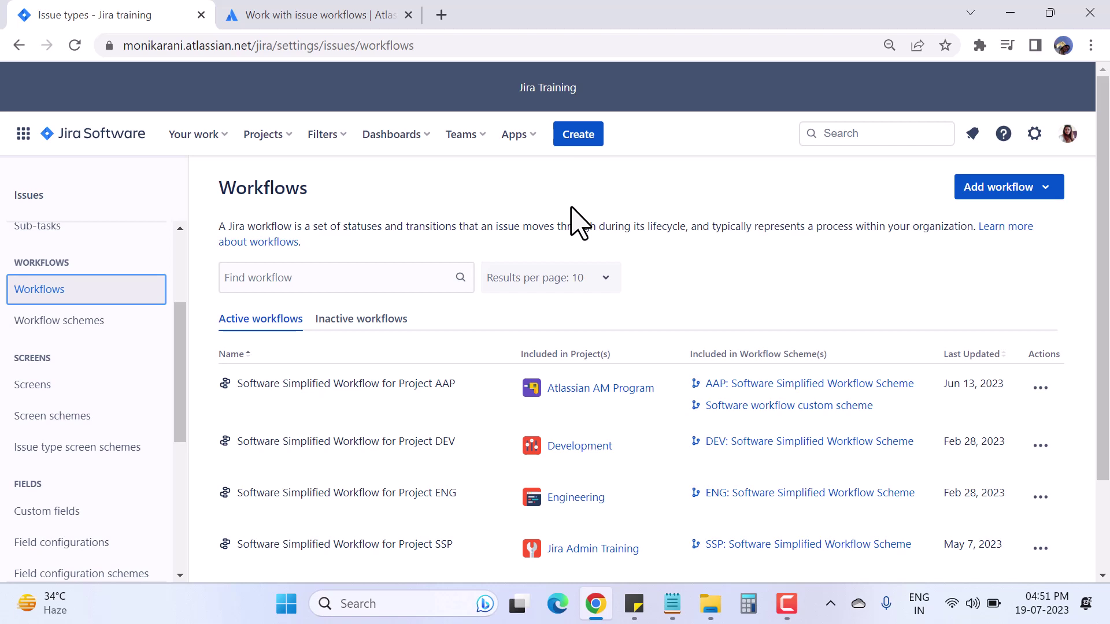
# - Highlight the workflows description sentence at the top of the page
pyautogui.moveTo(217, 227); pyautogui.dragTo(463, 218)
pyautogui.click(341, 239)
pyautogui.moveTo(233, 228); pyautogui.dragTo(970, 230)
pyautogui.click(734, 209)
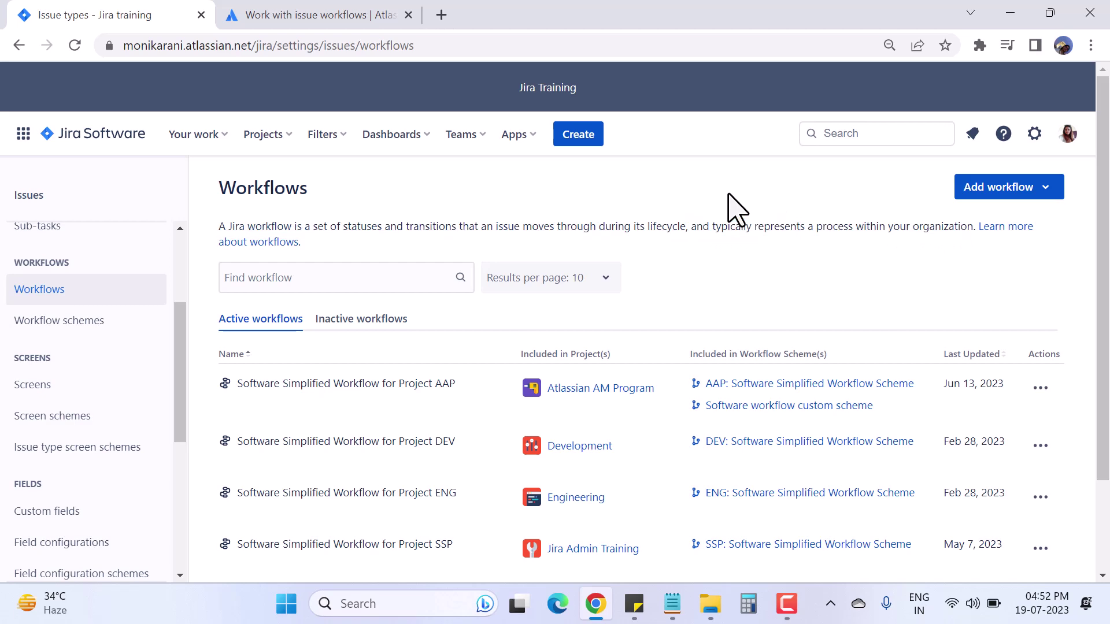
pyautogui.scroll(-1, 417, 391)
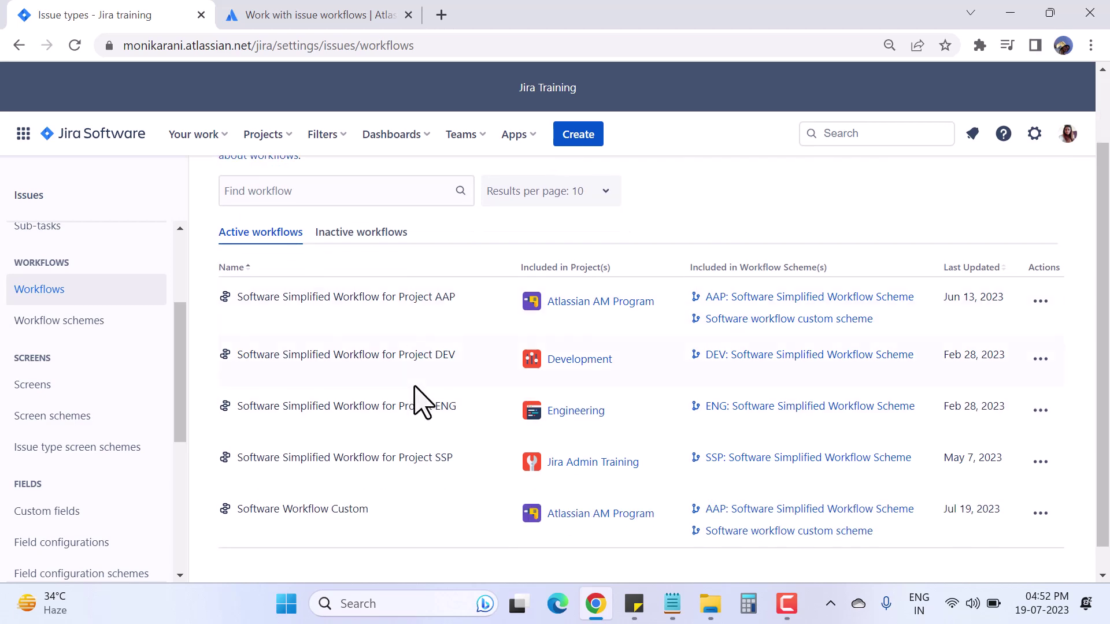
pyautogui.scroll(1, 422, 401)
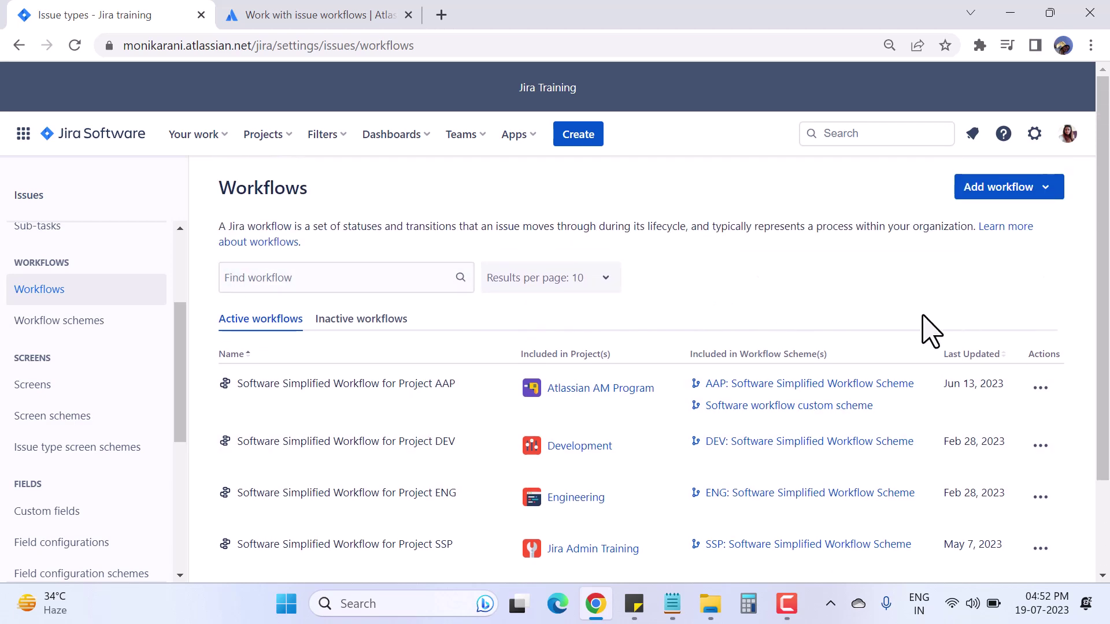
pyautogui.scroll(-1, 925, 330)
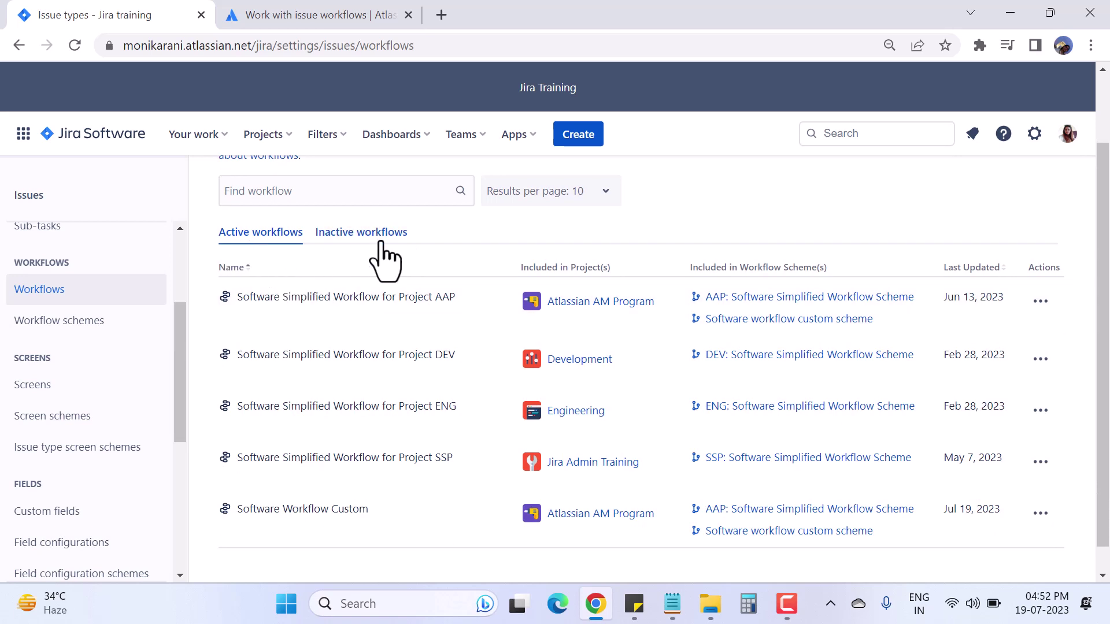
pyautogui.scroll(1, 594, 335)
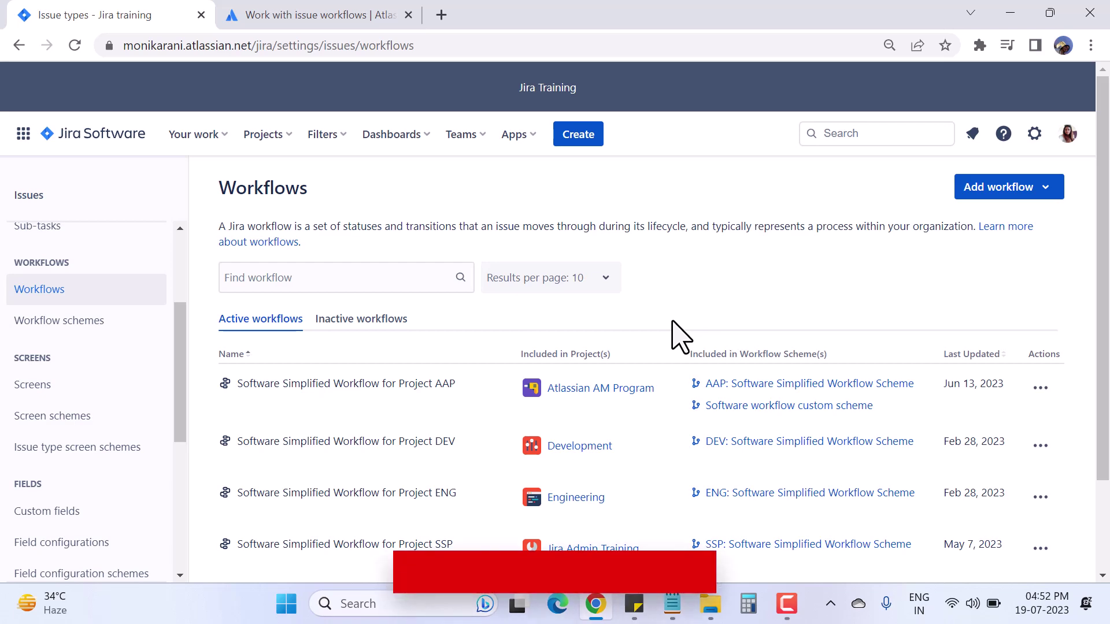
pyautogui.scroll(-2, 407, 491)
pyautogui.scroll(2, 408, 491)
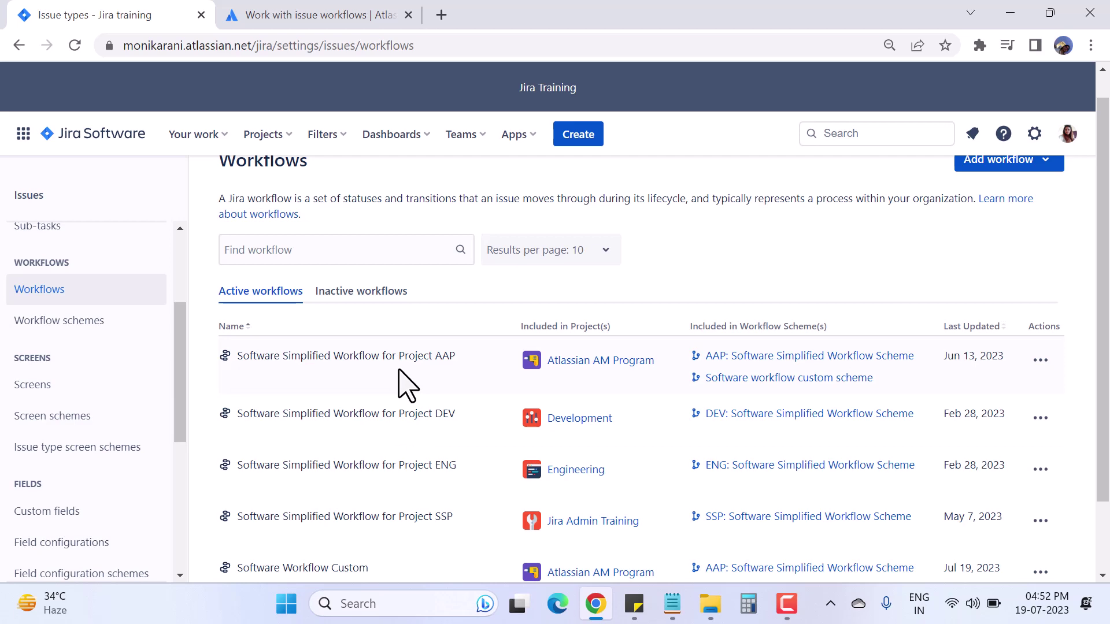
pyautogui.scroll(-2, 493, 433)
pyautogui.scroll(2, 488, 412)
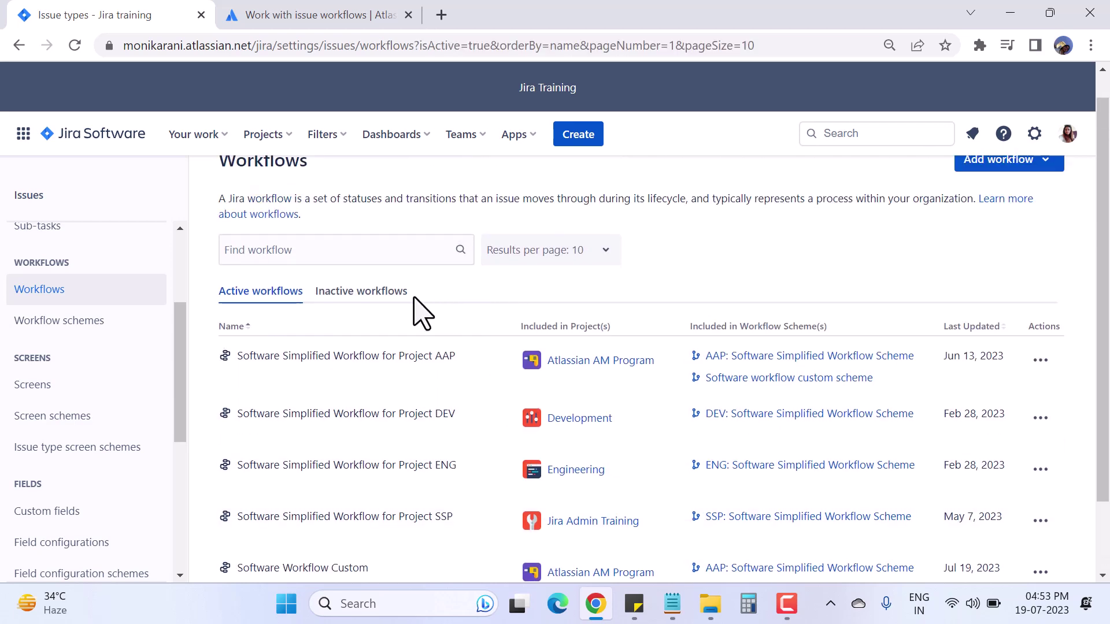
# - Switch to the inactive workflows and show the actions for Builds Workflow
pyautogui.click(360, 292)
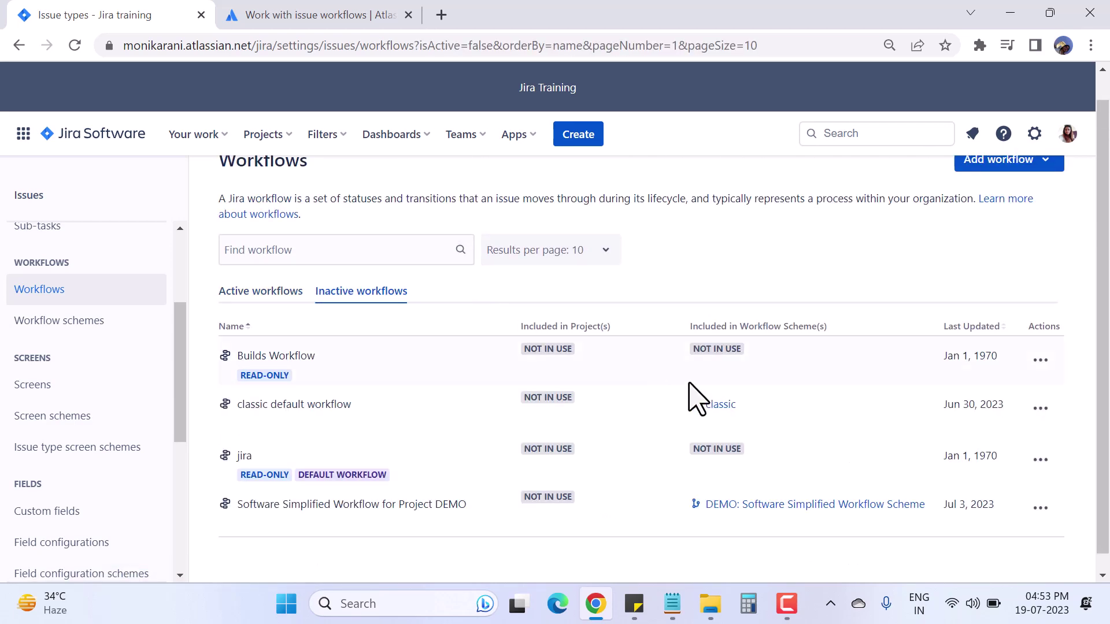
pyautogui.scroll(-1, 578, 399)
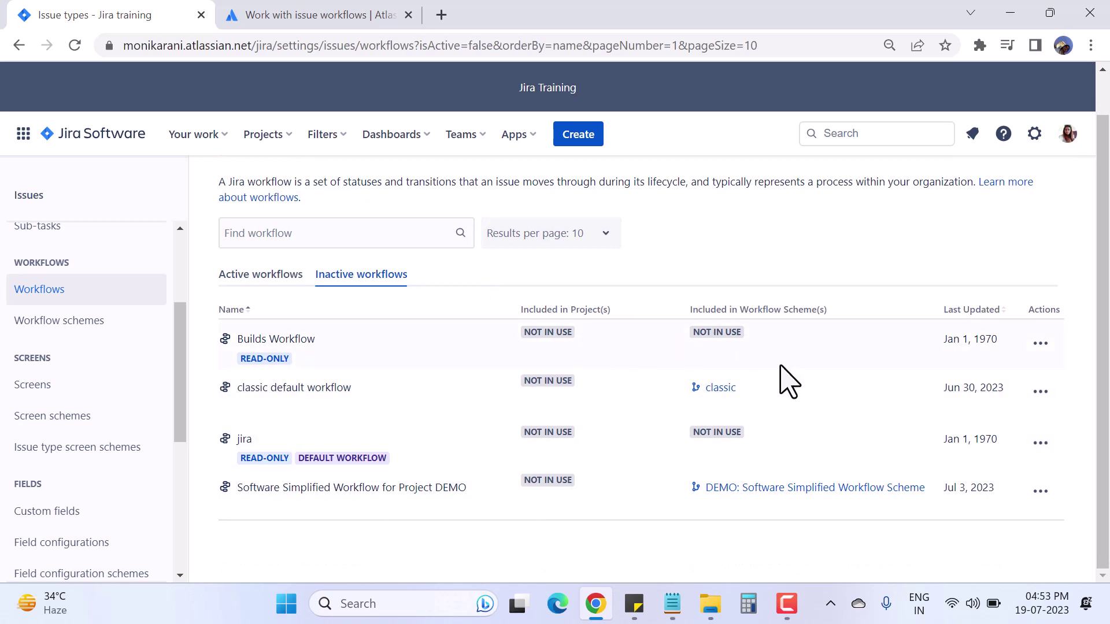
pyautogui.click(1045, 345)
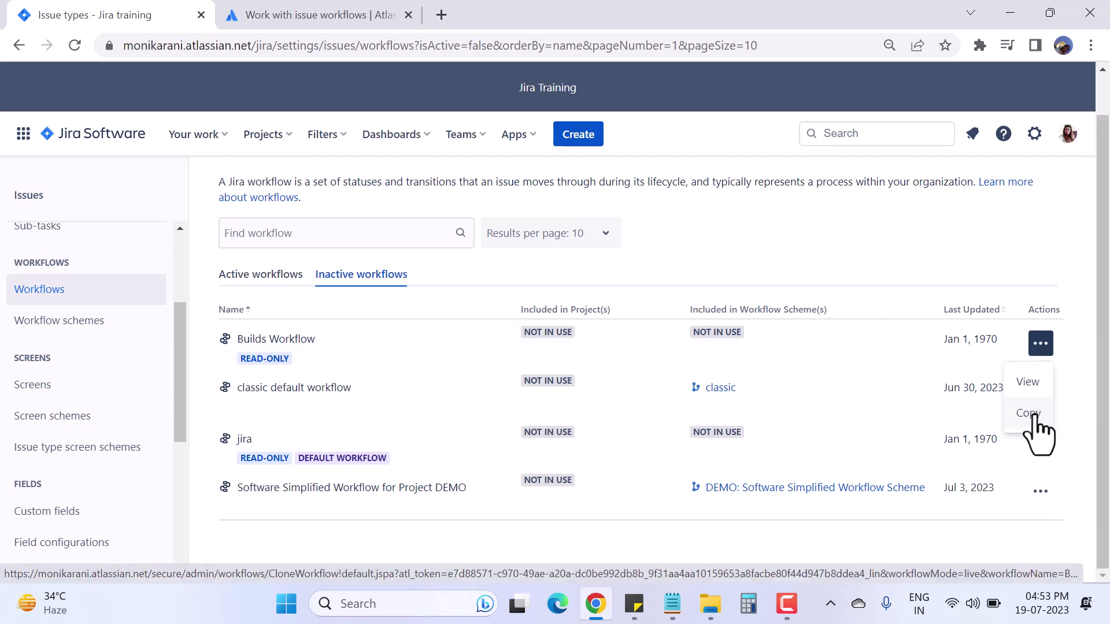
# - Back in the active workflows, bring up the AAP workflow's actions and the View link's options
pyautogui.click(257, 277)
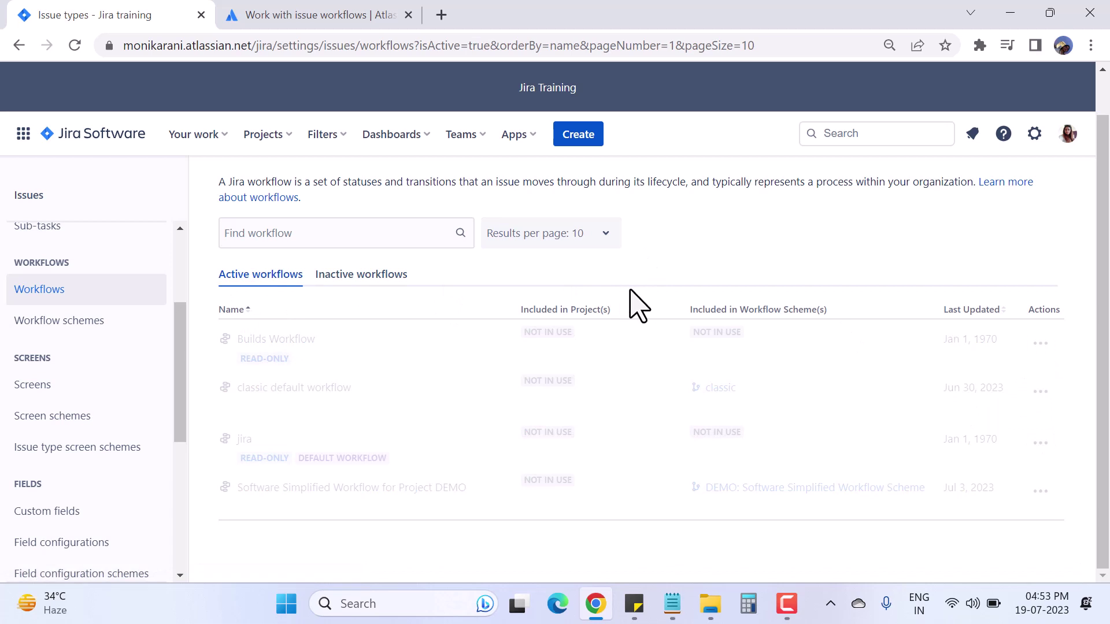
pyautogui.scroll(-2, 697, 449)
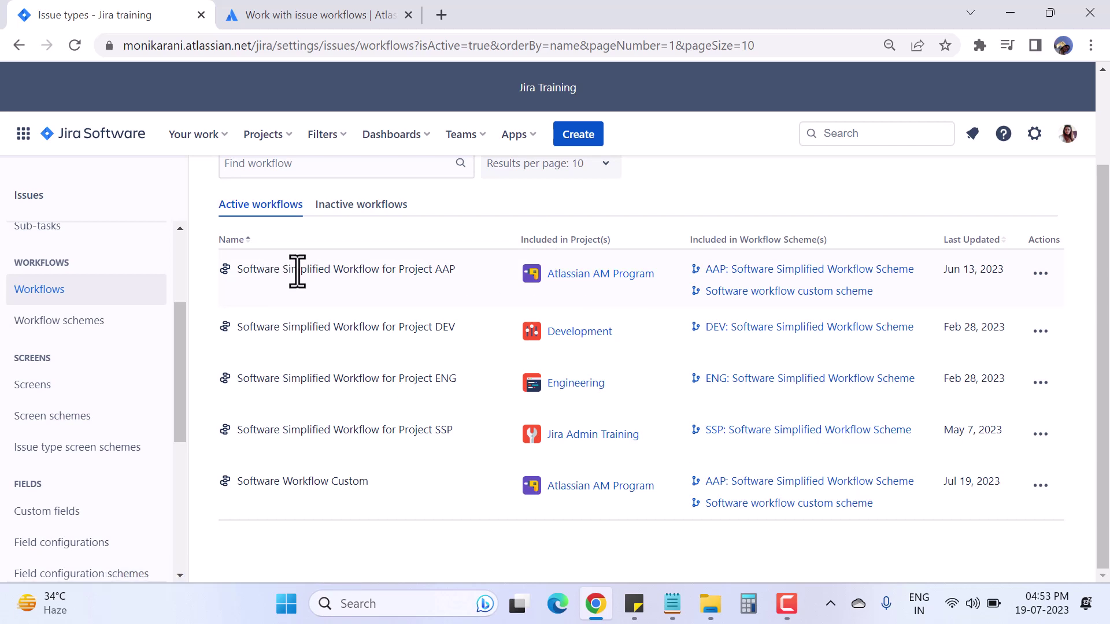
pyautogui.scroll(2, 867, 341)
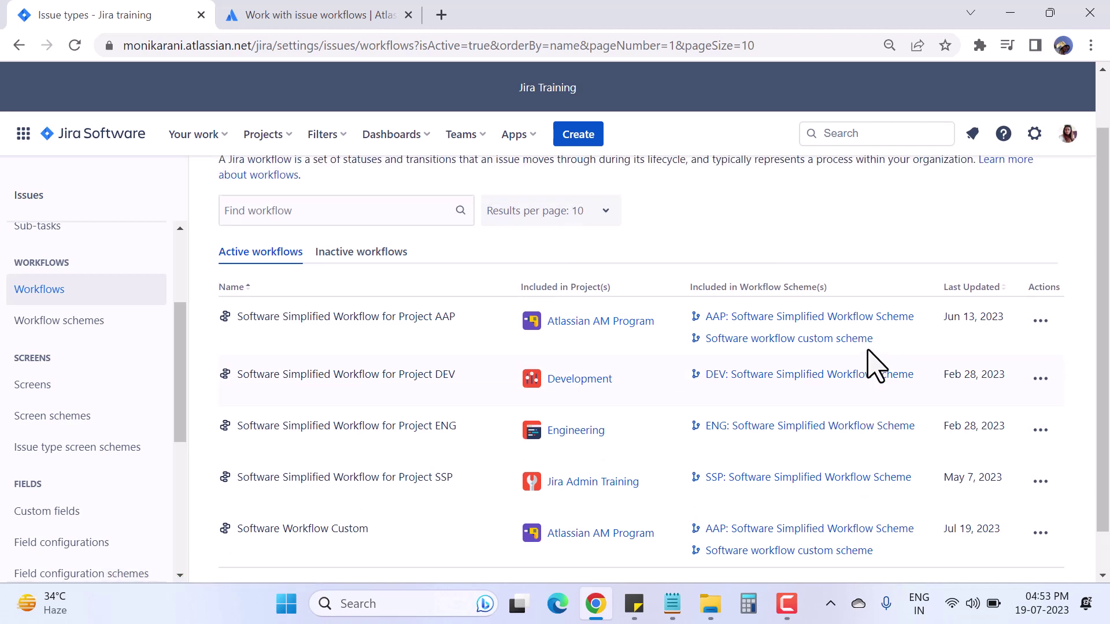
pyautogui.scroll(-2, 887, 331)
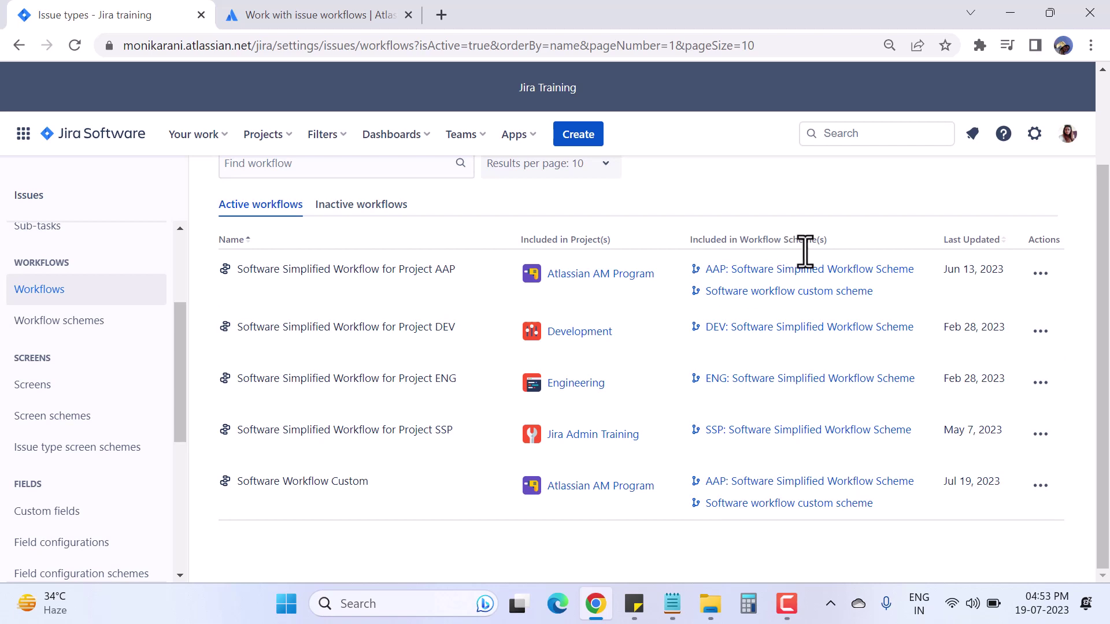
pyautogui.click(1040, 274)
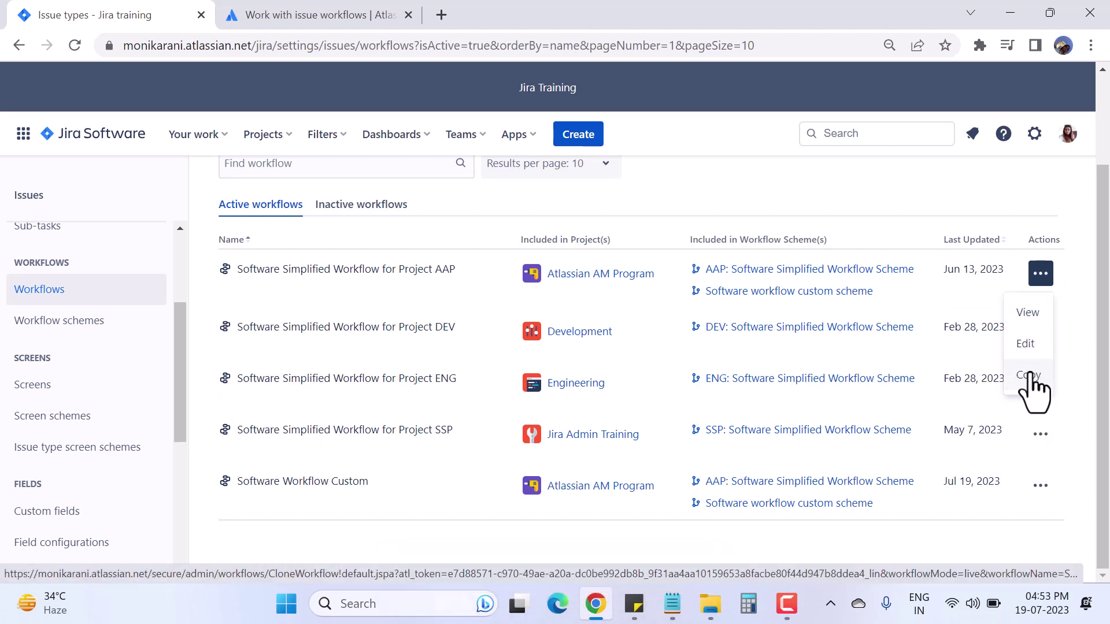
pyautogui.click(898, 194)
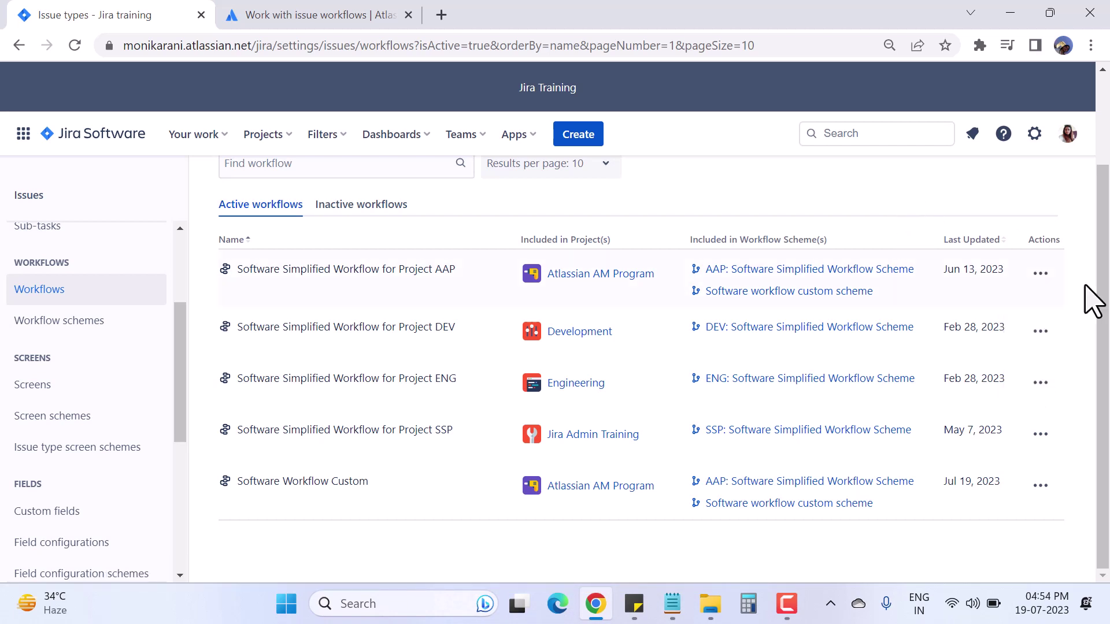
pyautogui.click(1041, 276)
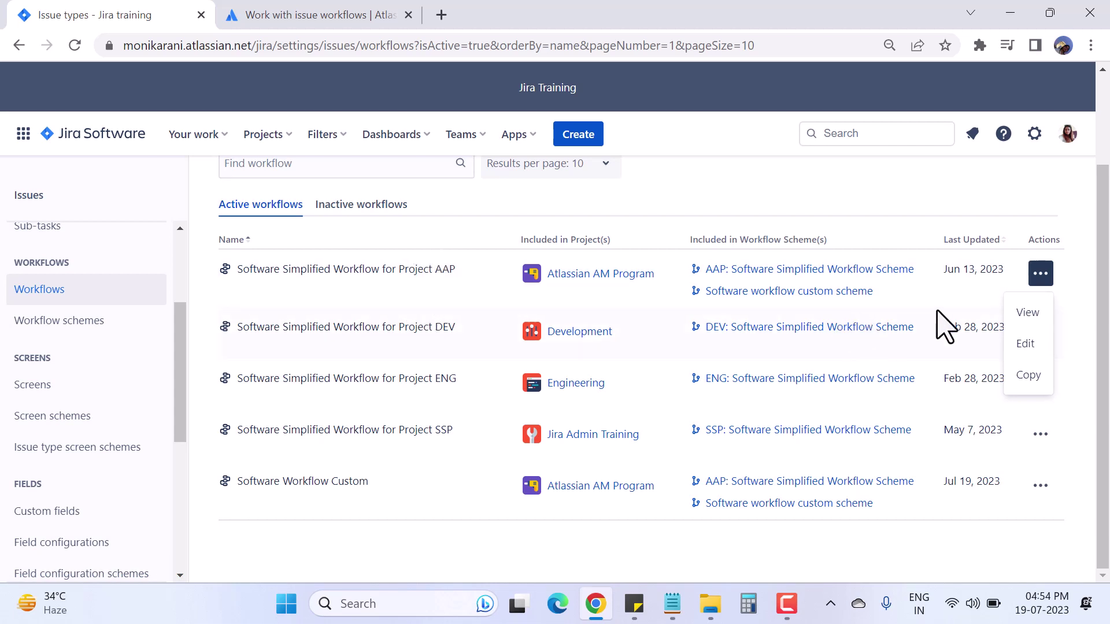
pyautogui.rightClick(1022, 324)
# - Open the AAP workflow view in a new tab and review its title and steps
pyautogui.click(928, 335)
pyautogui.click(317, 16)
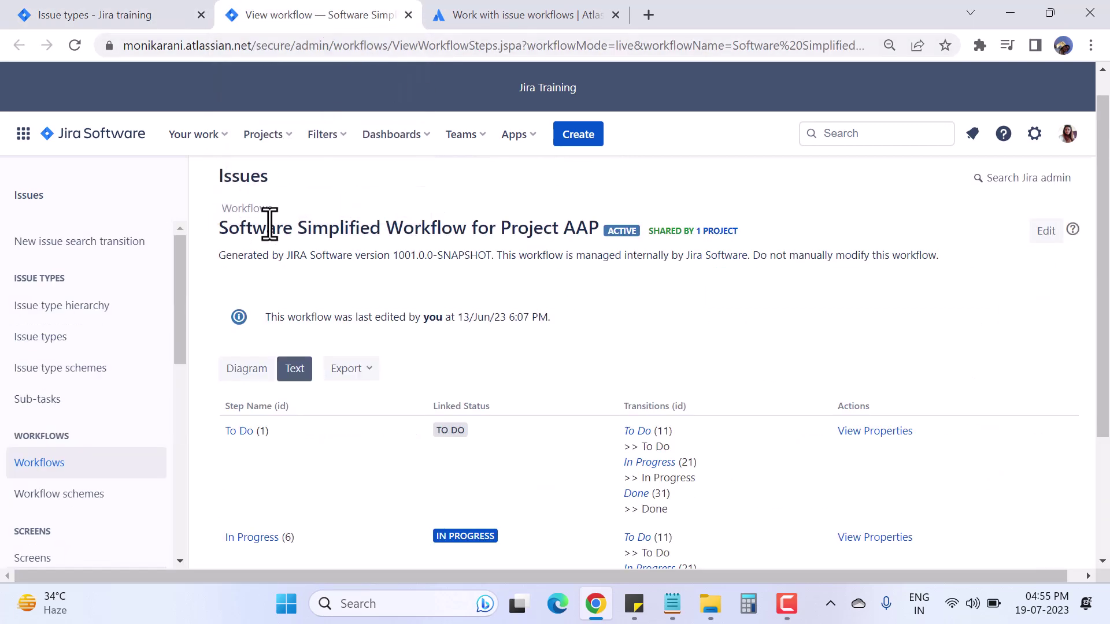
pyautogui.moveTo(268, 218); pyautogui.dragTo(503, 215)
pyautogui.click(634, 318)
pyautogui.scroll(-1, 641, 332)
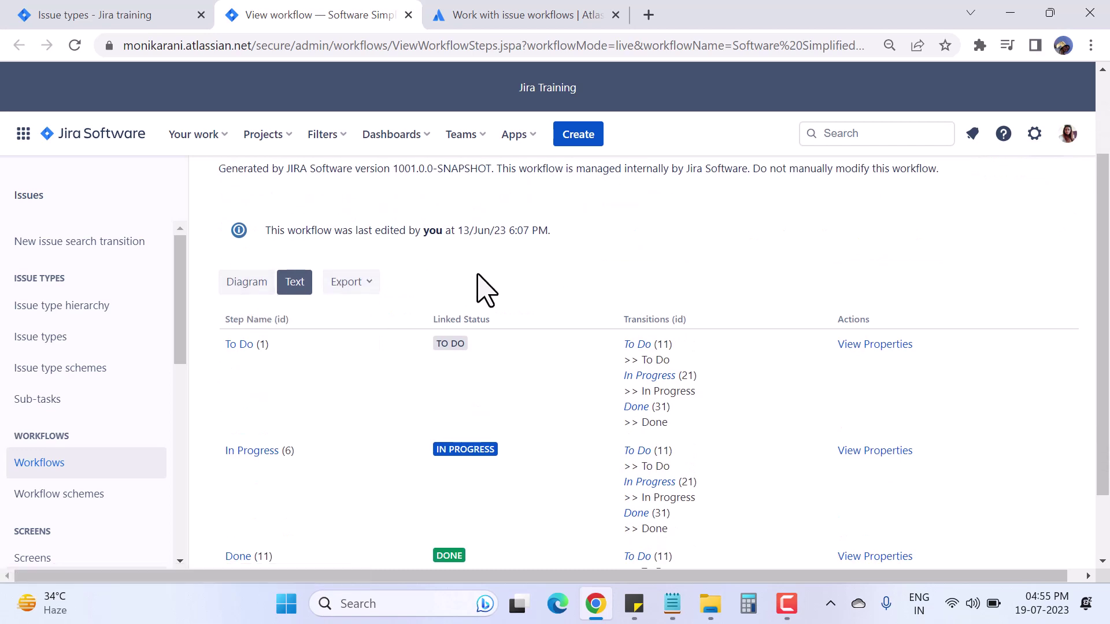
pyautogui.scroll(-1, 478, 275)
pyautogui.scroll(1, 379, 346)
# - Show the AAP workflow as a diagram, check the Export options, and close the zoom warning
pyautogui.click(249, 284)
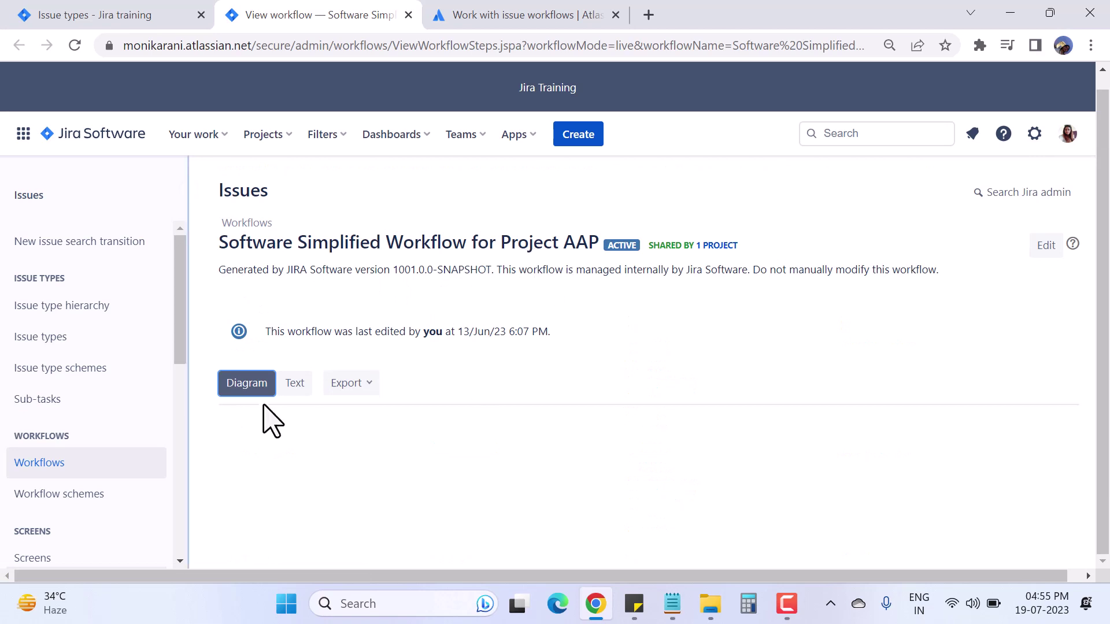
pyautogui.scroll(-1, 587, 392)
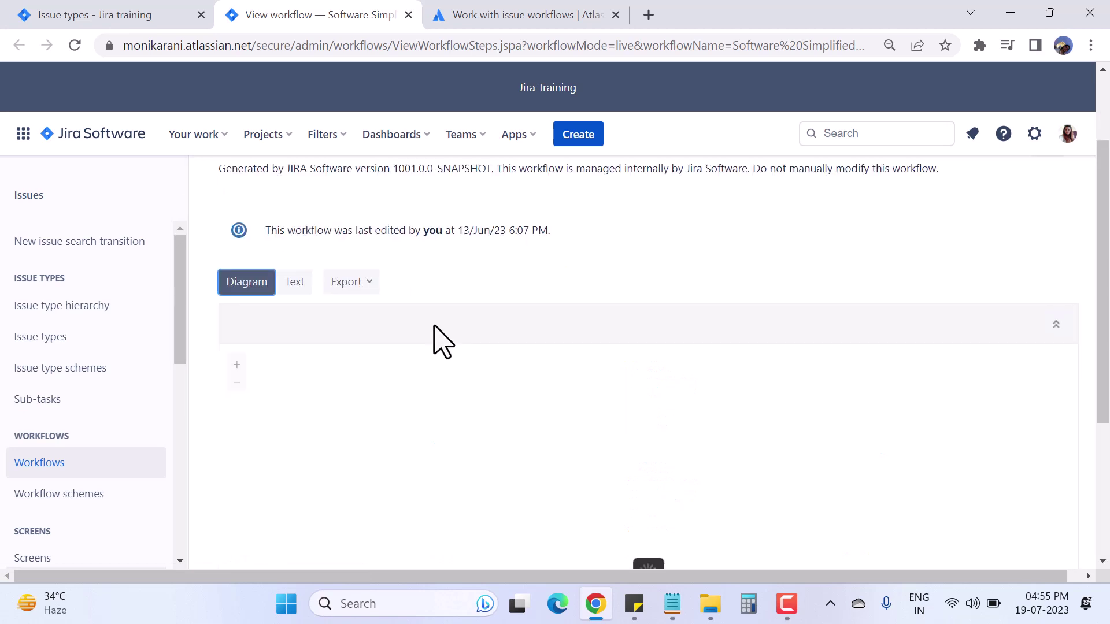
pyautogui.click(368, 285)
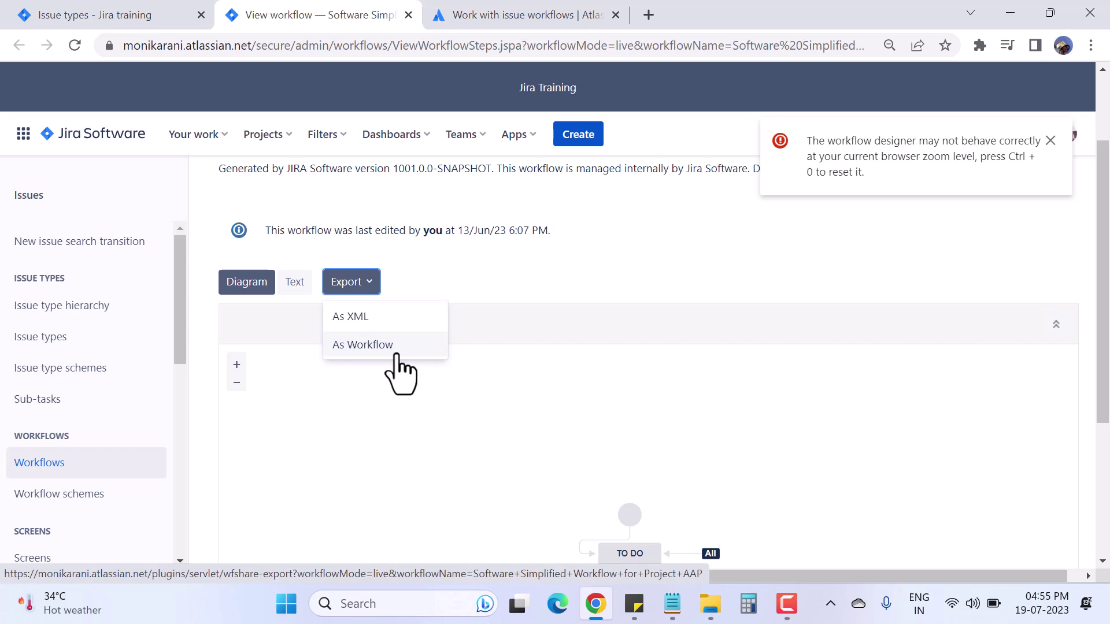
pyautogui.click(1052, 145)
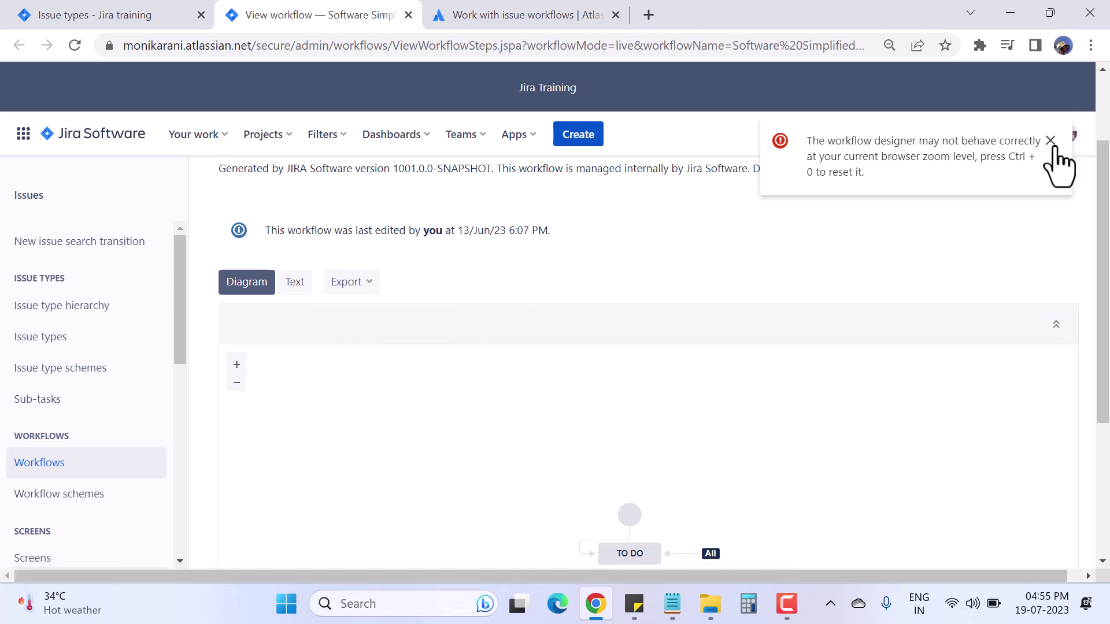
pyautogui.click(1051, 143)
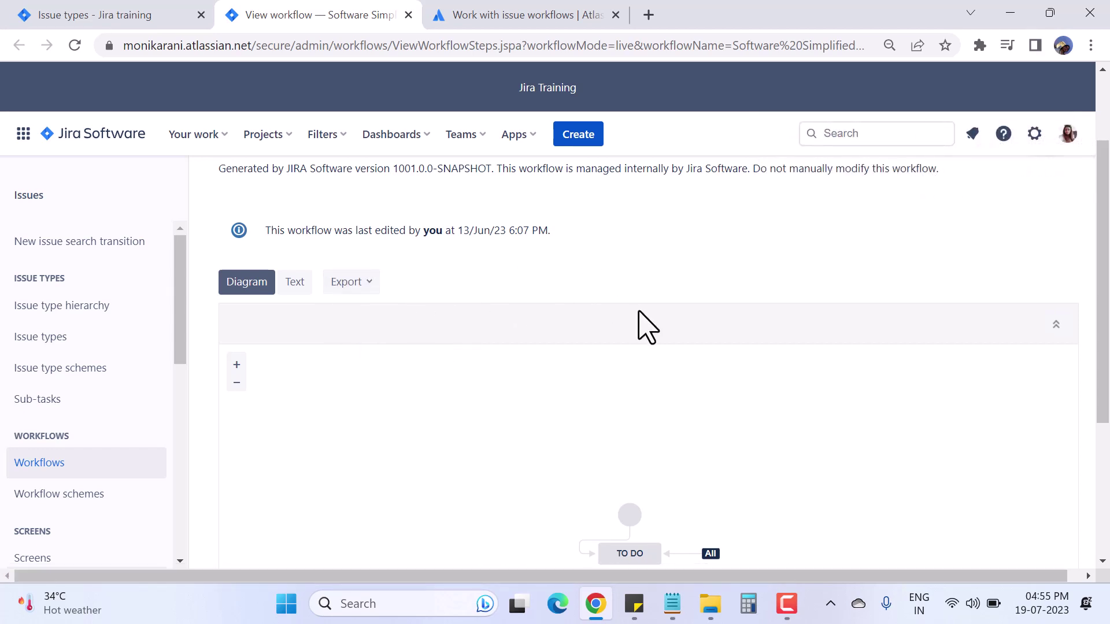
pyautogui.scroll(-3, 640, 325)
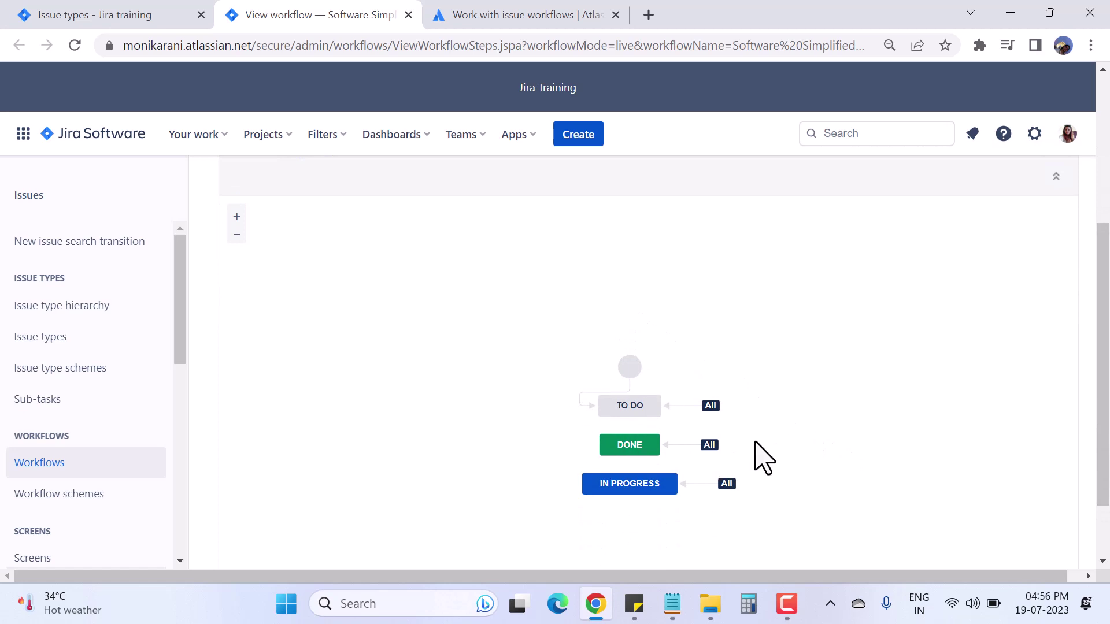
pyautogui.scroll(-2, 850, 427)
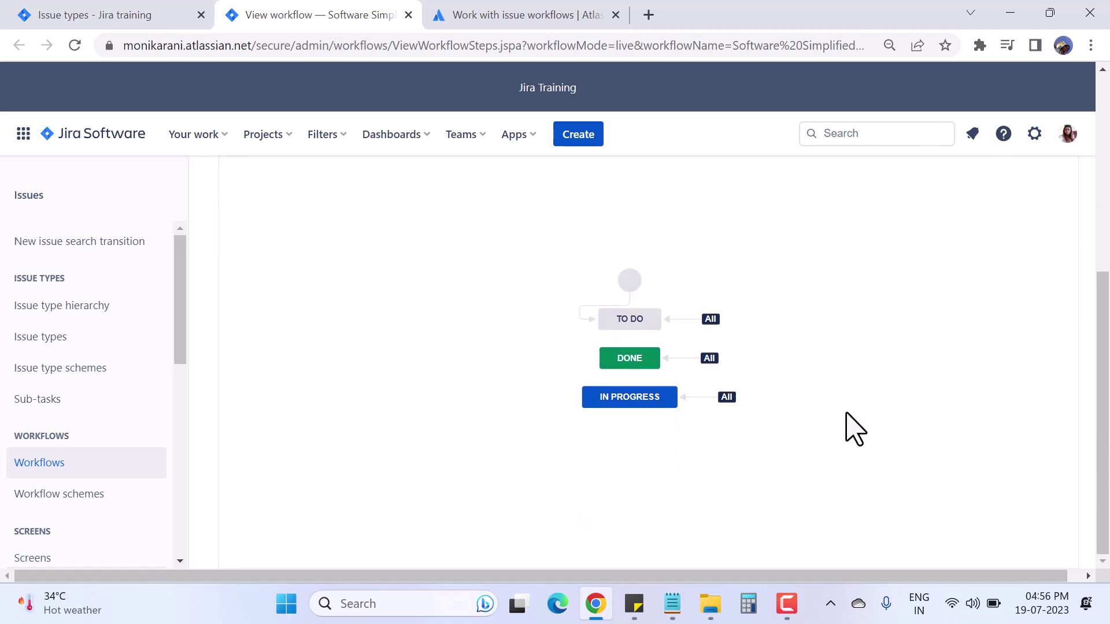
# - Zoom the AAP workflow diagram in two levels
pyautogui.scroll(2, 855, 428)
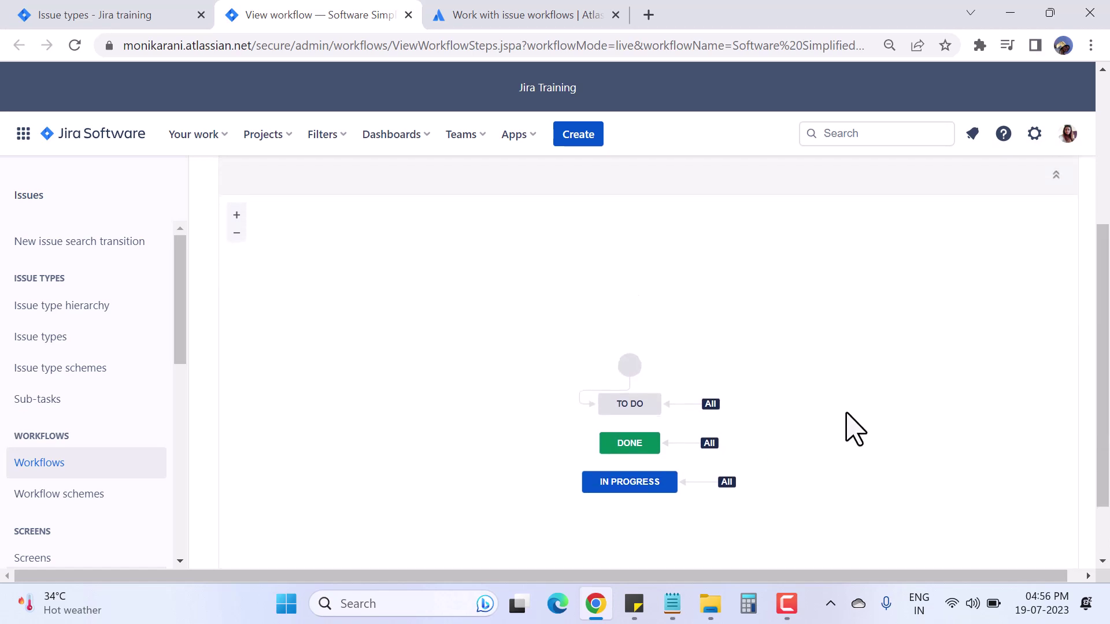
pyautogui.click(236, 214)
pyautogui.click(236, 214)
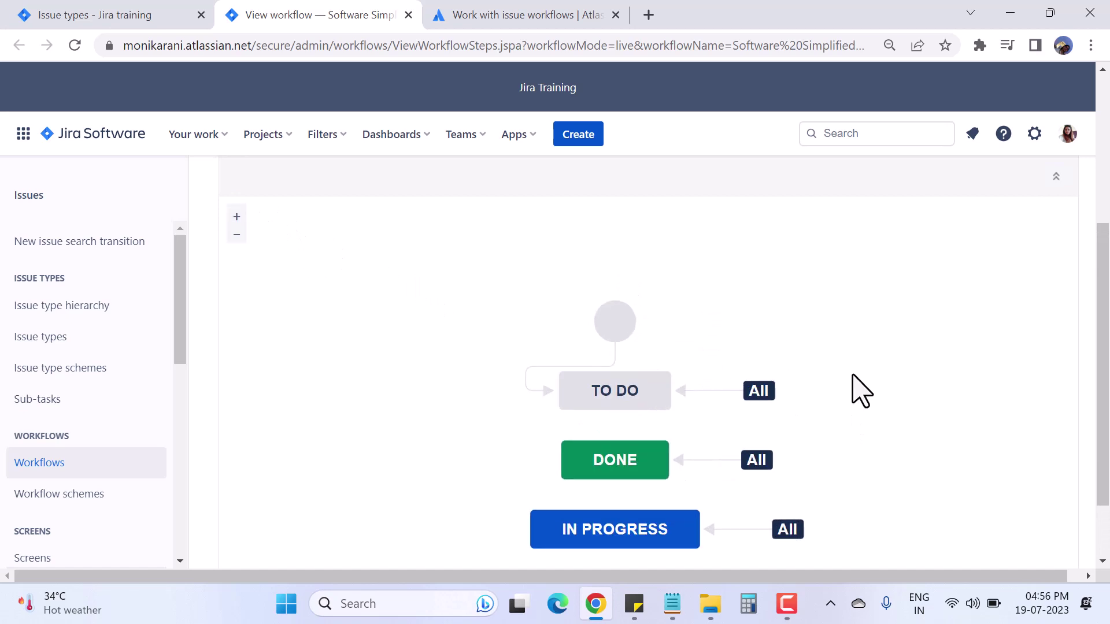
pyautogui.scroll(-1, 833, 378)
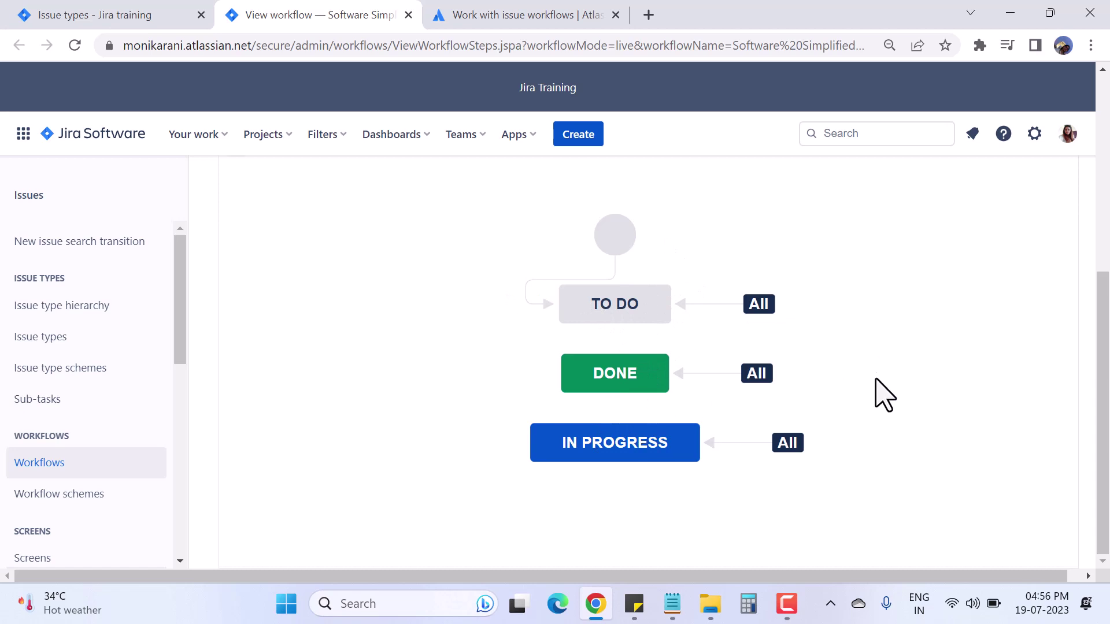
# - Read the All labels' transition tooltips, then switch to the 'Work with issue workflows' article
pyautogui.moveTo(901, 353)
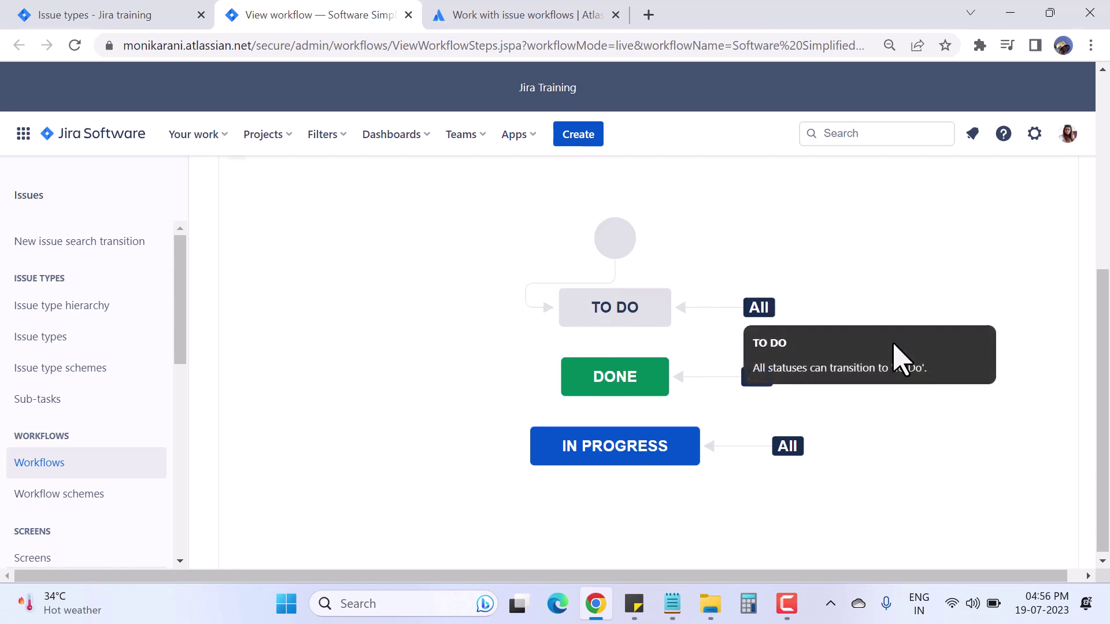
pyautogui.scroll(5, 722, 414)
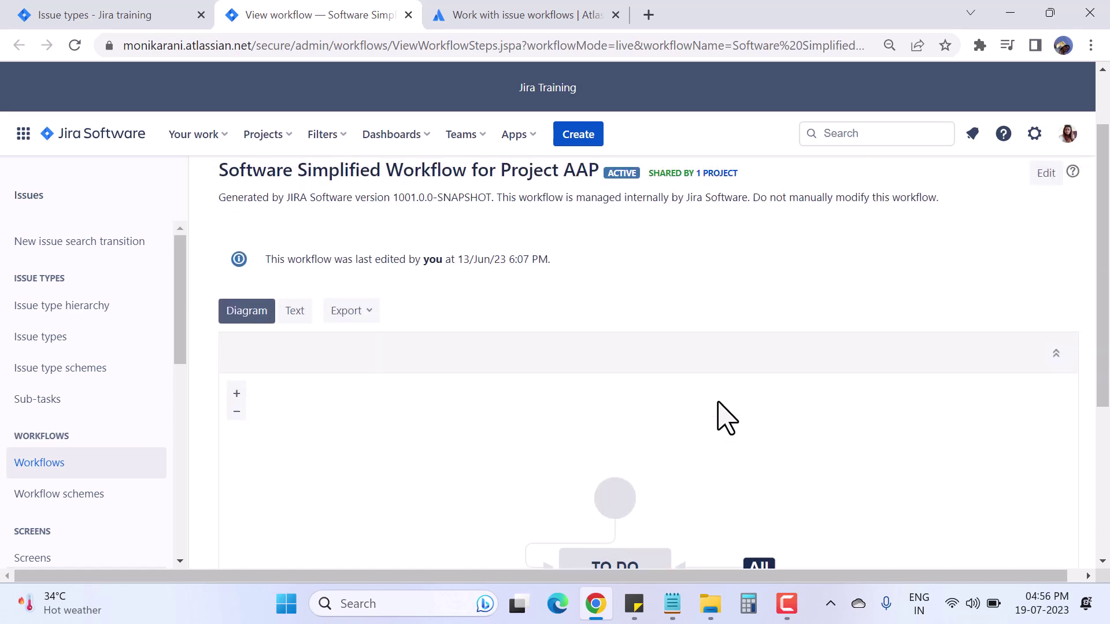
pyautogui.scroll(-3, 760, 402)
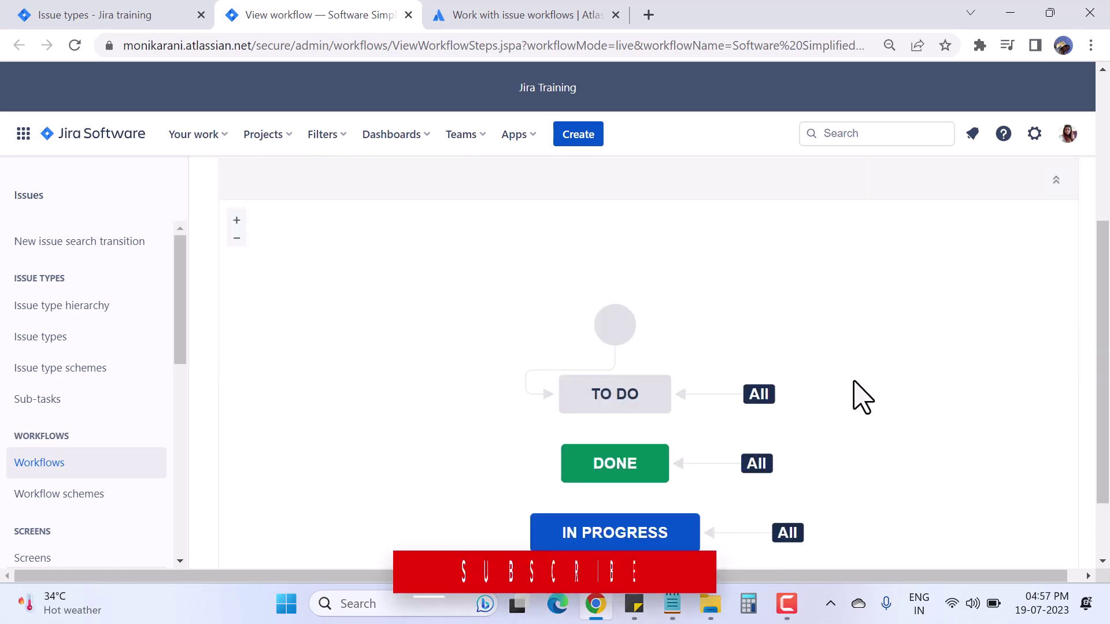
pyautogui.scroll(-2, 854, 382)
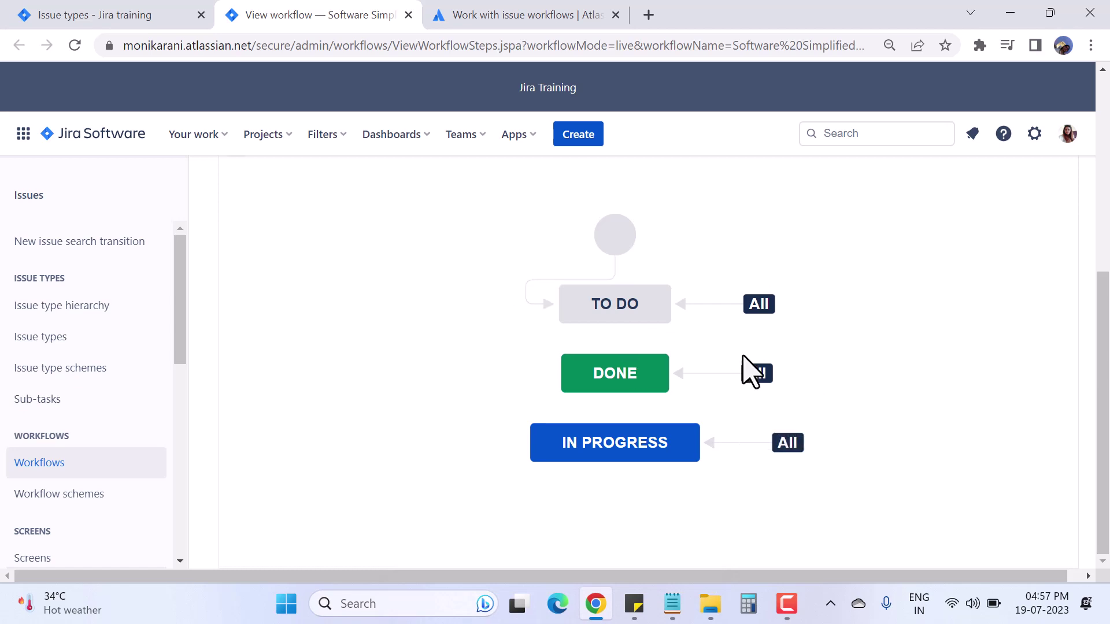
pyautogui.scroll(5, 892, 376)
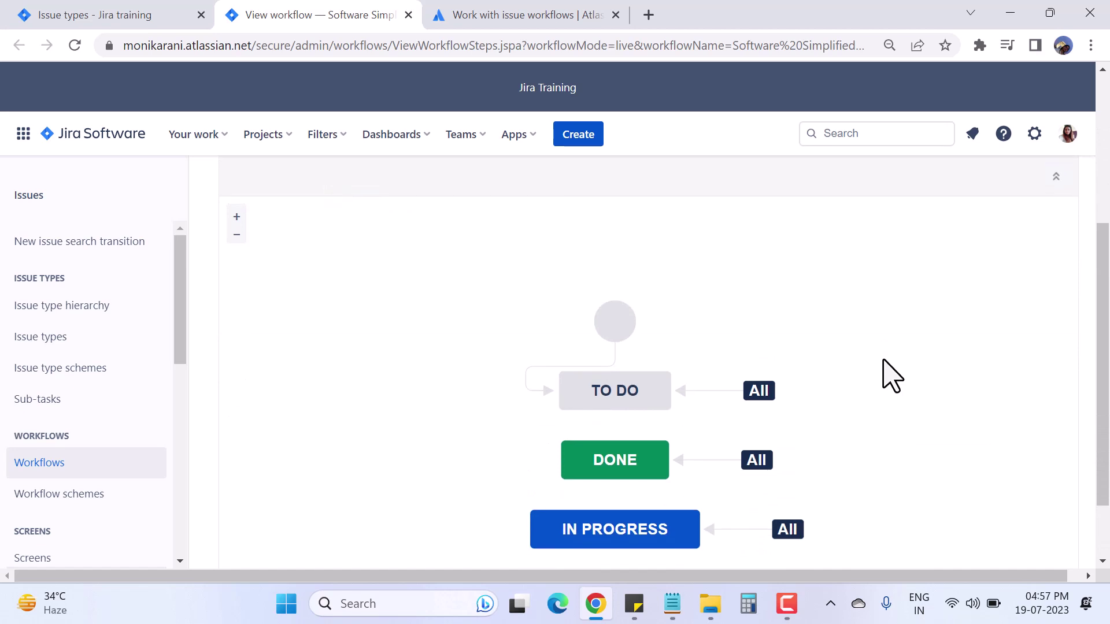
pyautogui.scroll(-2, 883, 360)
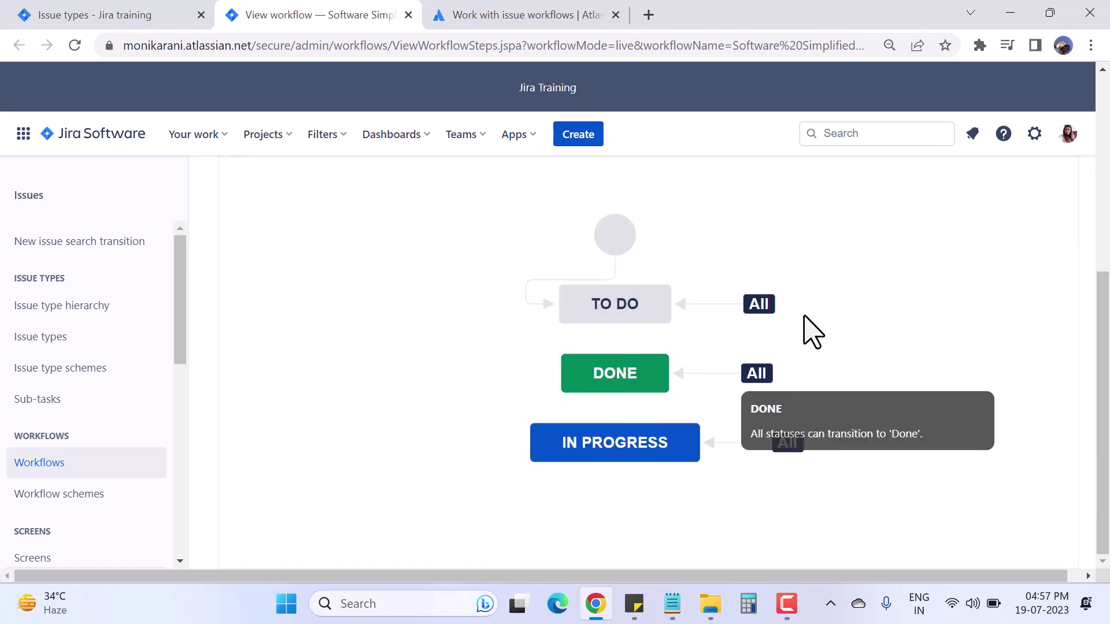
pyautogui.moveTo(766, 304)
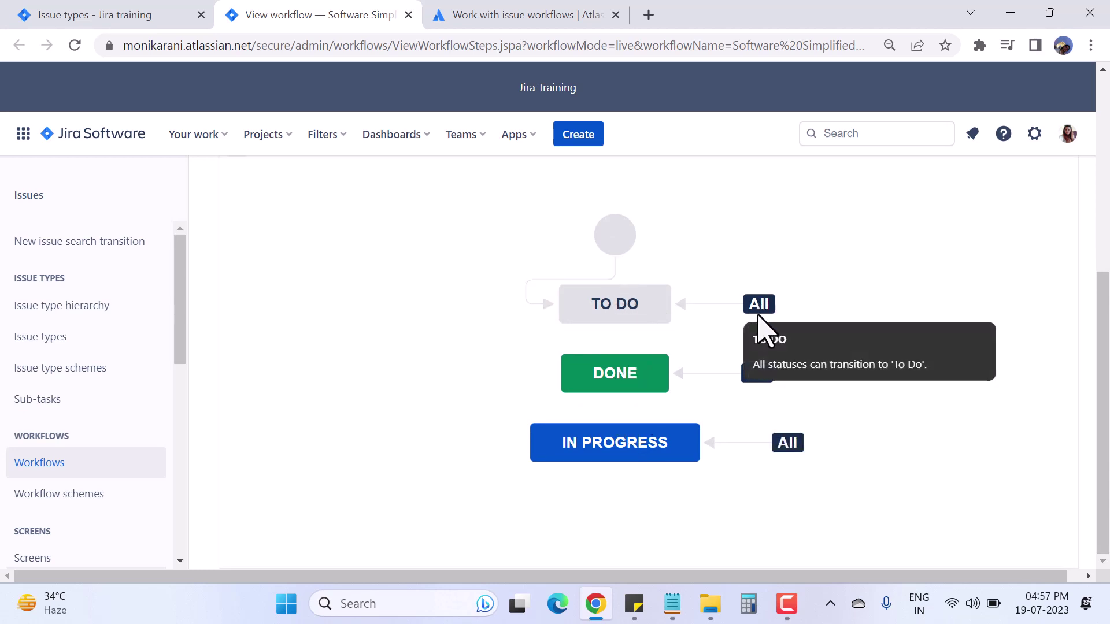
pyautogui.moveTo(801, 452)
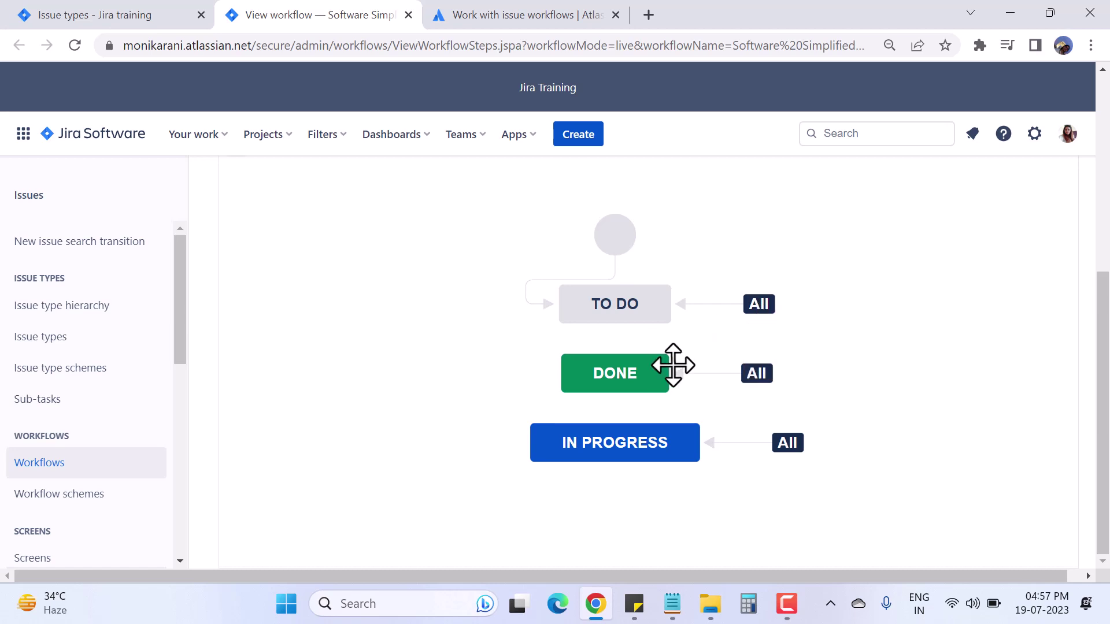
pyautogui.scroll(5, 674, 364)
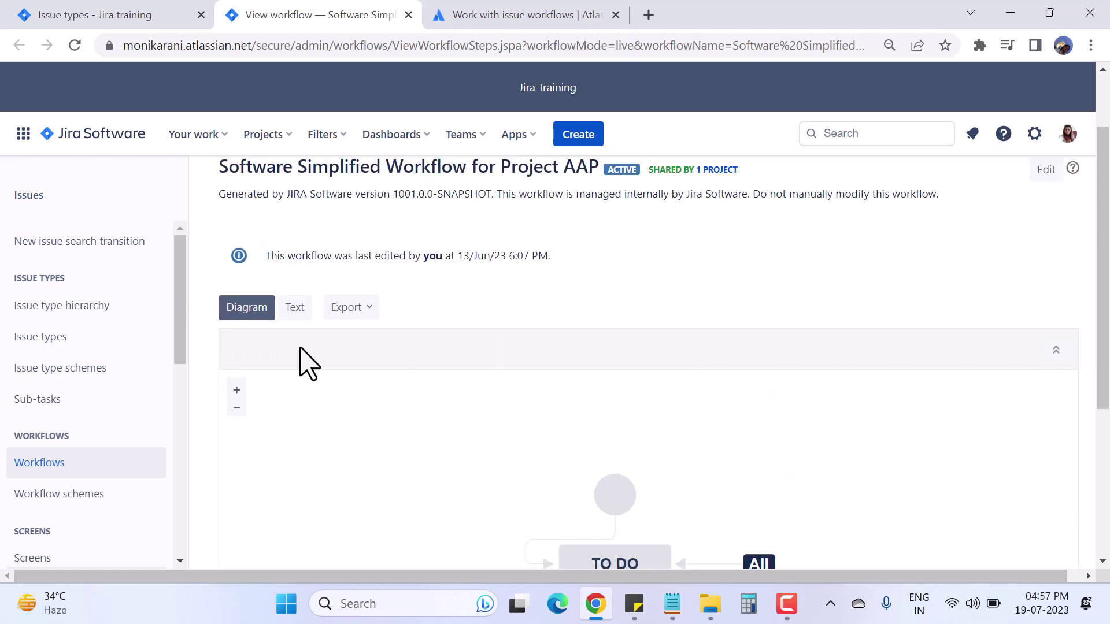
pyautogui.scroll(2, 500, 377)
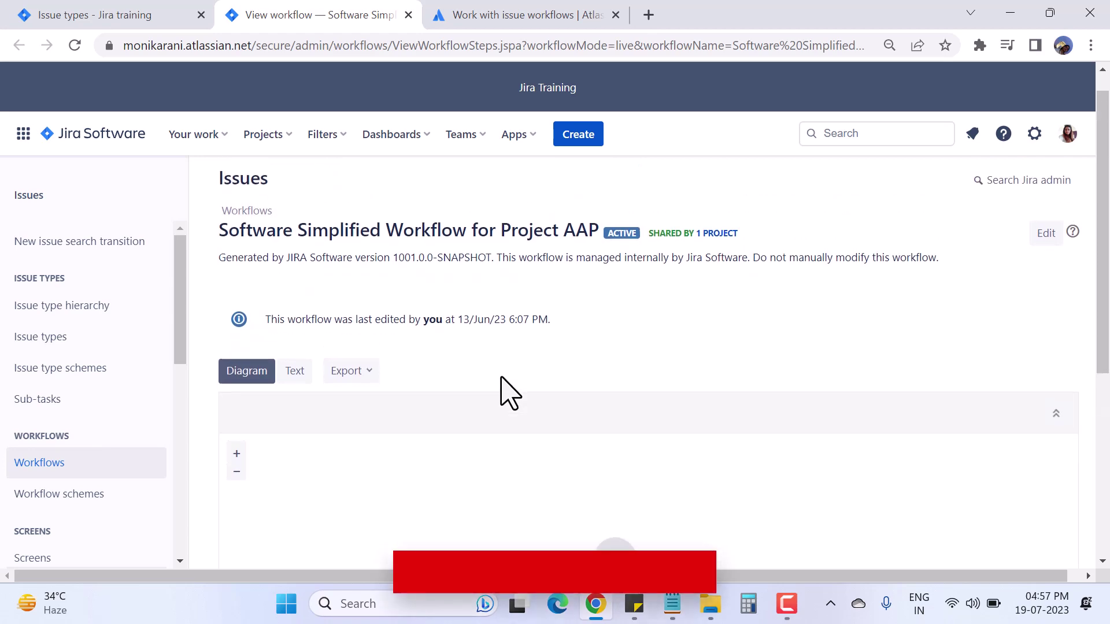
pyautogui.scroll(-6, 500, 377)
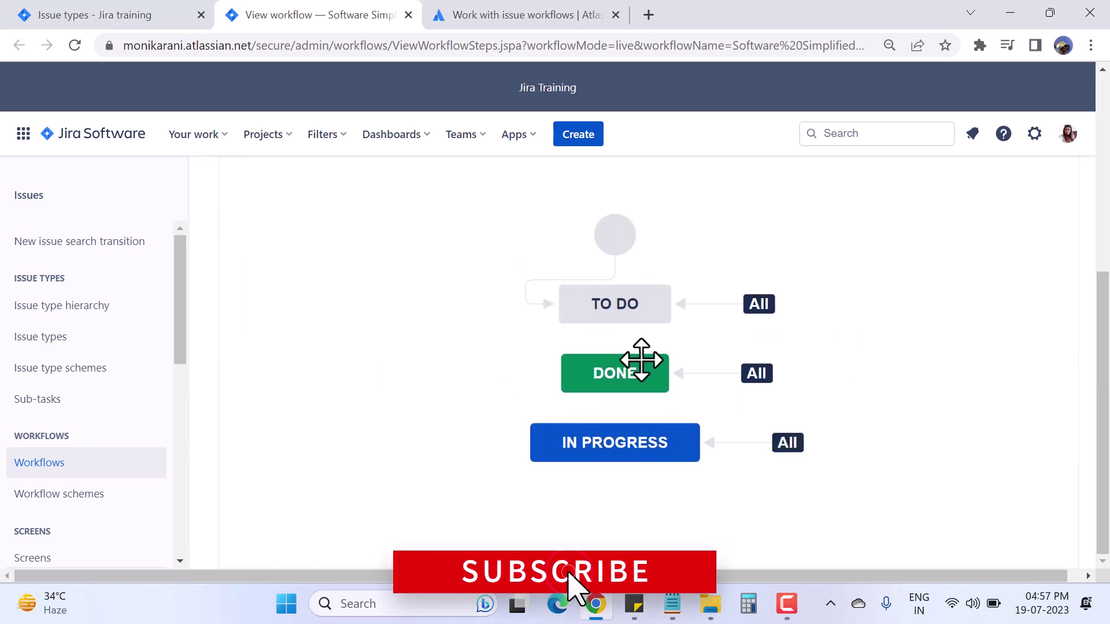
pyautogui.click(488, 14)
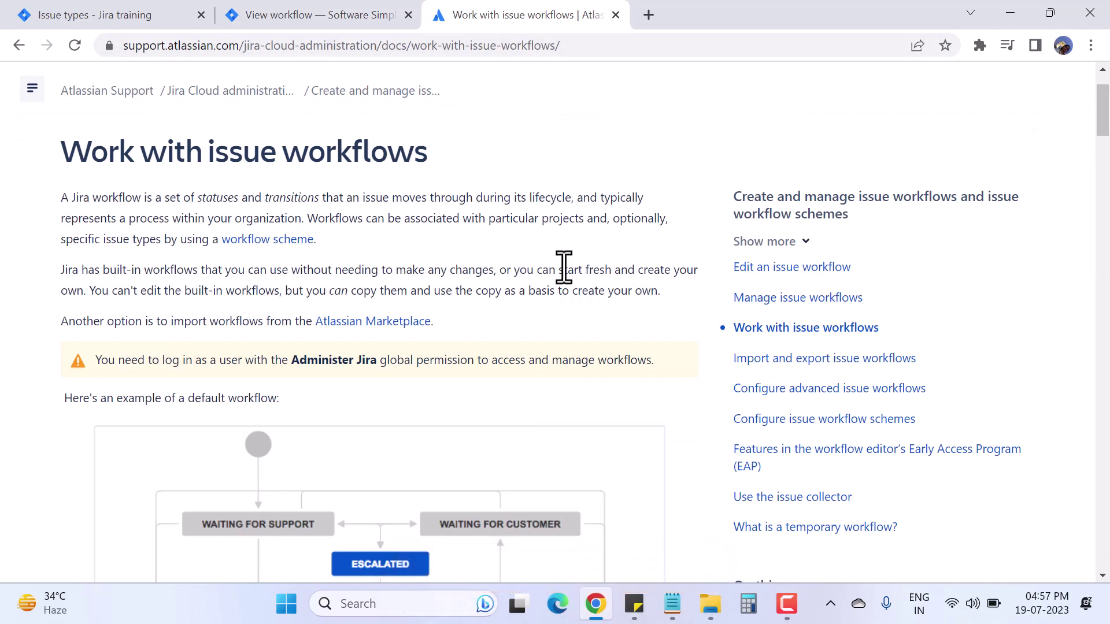
# - Scroll through the article's example default workflow diagram, then return to the AAP workflow tab
pyautogui.scroll(-3, 564, 268)
pyautogui.scroll(-1, 436, 430)
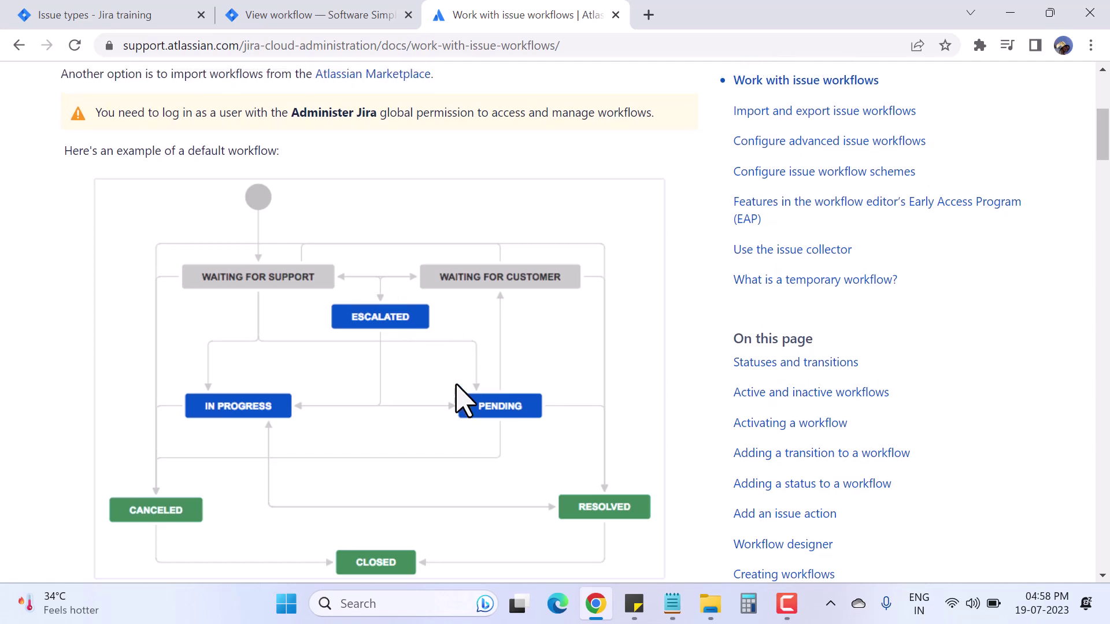
pyautogui.scroll(1, 464, 398)
pyautogui.scroll(2, 464, 399)
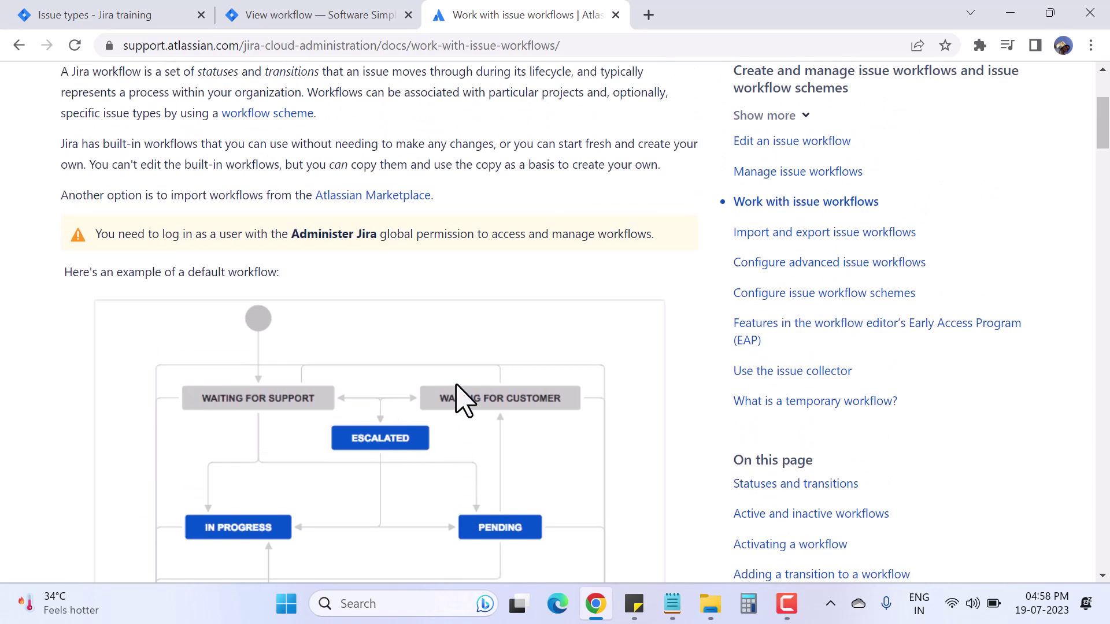
pyautogui.hotkey('ctrl', 'shift', 'Tab')
# - Open the Workflows list showing the active AAP, DEV, ENG and SSP workflows
pyautogui.scroll(3, 841, 390)
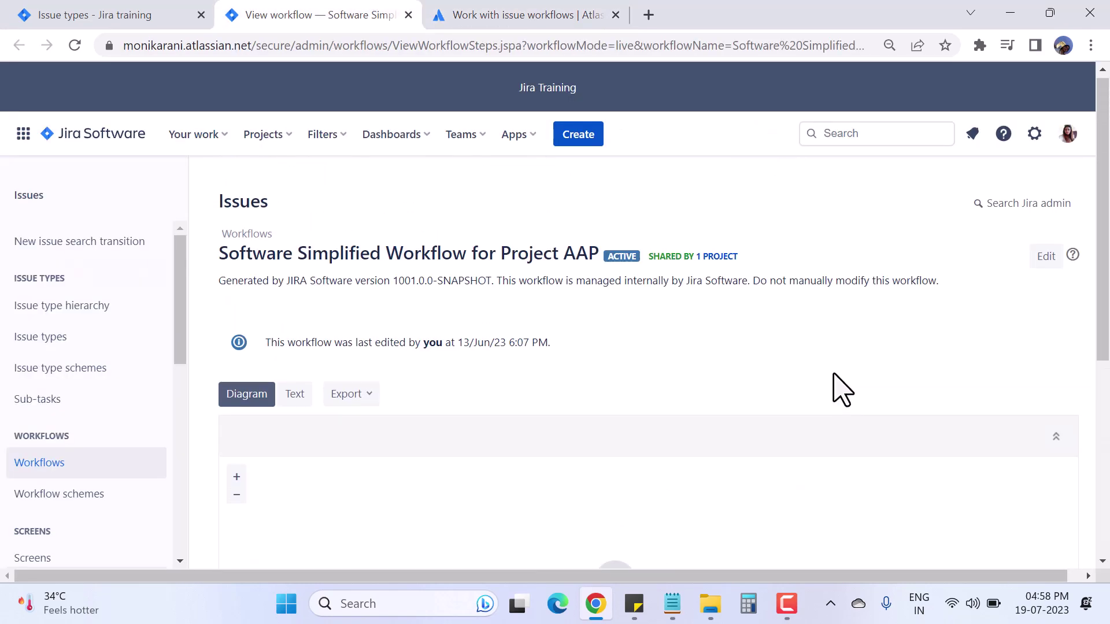
pyautogui.click(40, 463)
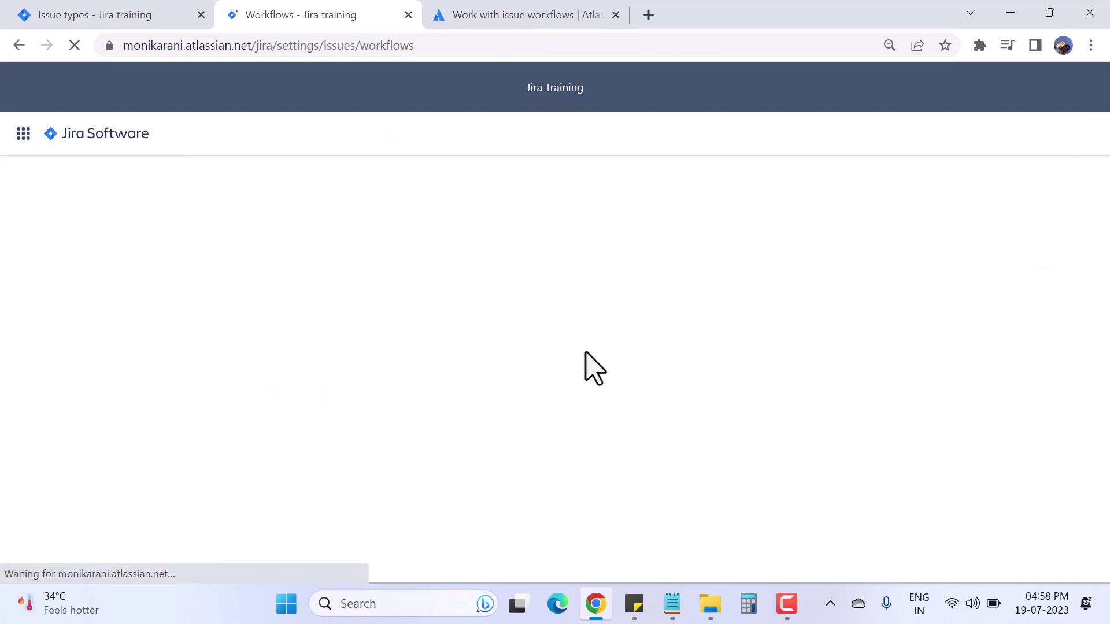
pyautogui.scroll(-2, 740, 312)
pyautogui.scroll(2, 751, 462)
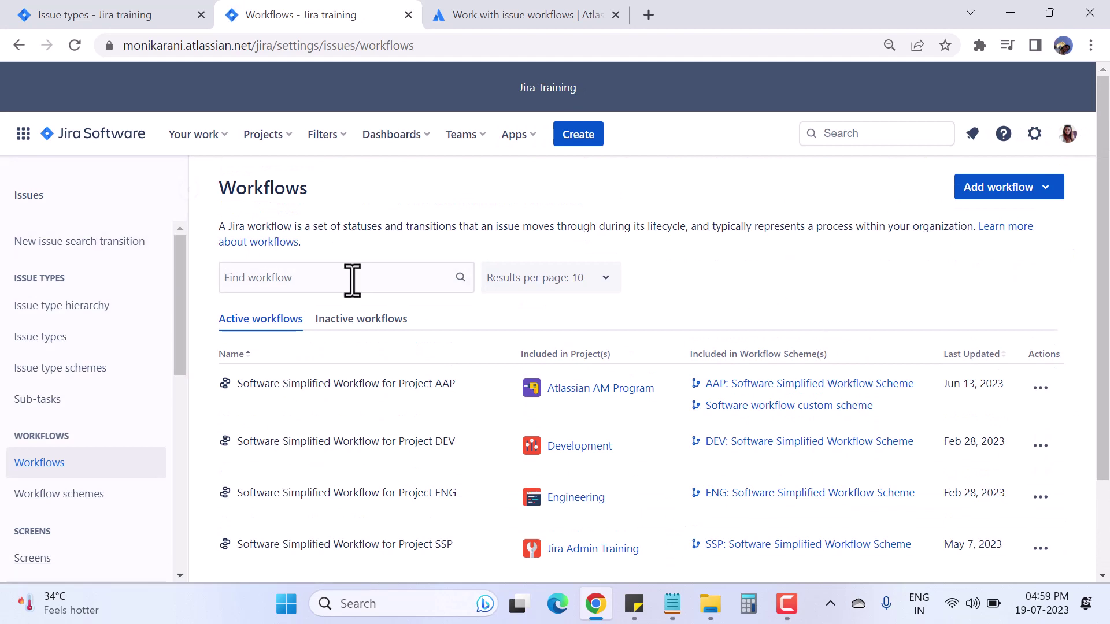
# - Focus the Find workflow box and keep the list at 10 results per page
pyautogui.click(262, 278)
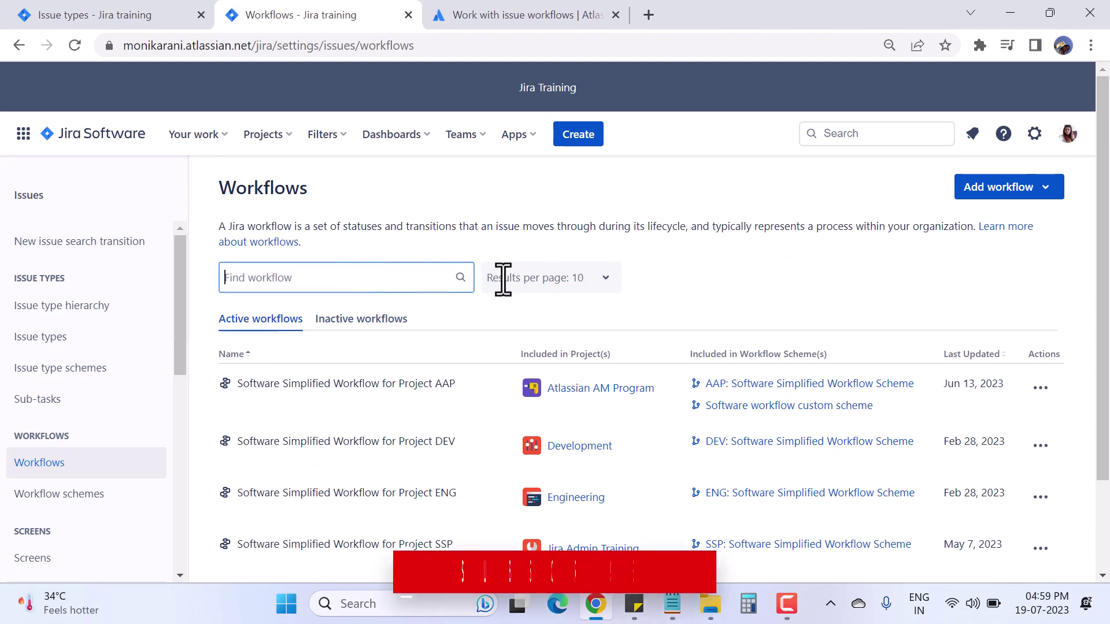
pyautogui.click(589, 285)
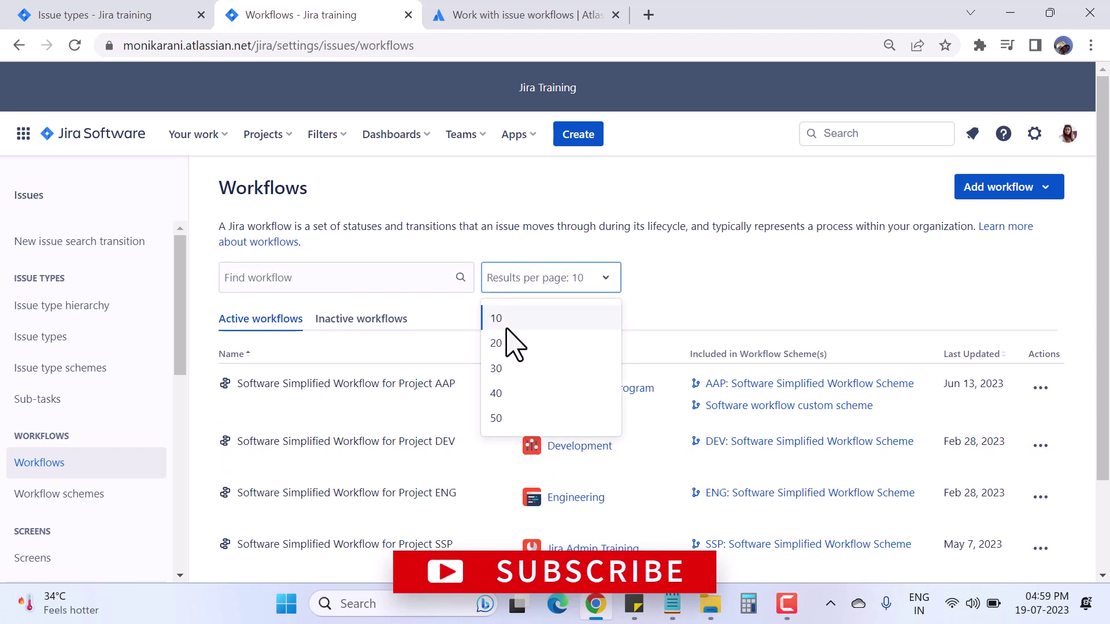
pyautogui.click(742, 299)
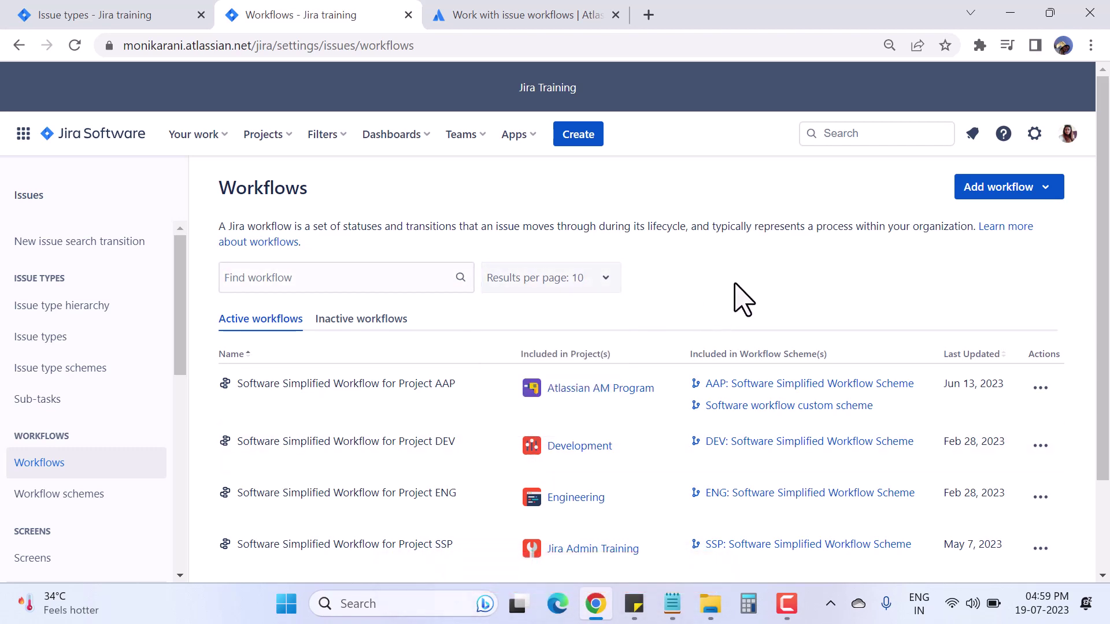
pyautogui.click(1040, 388)
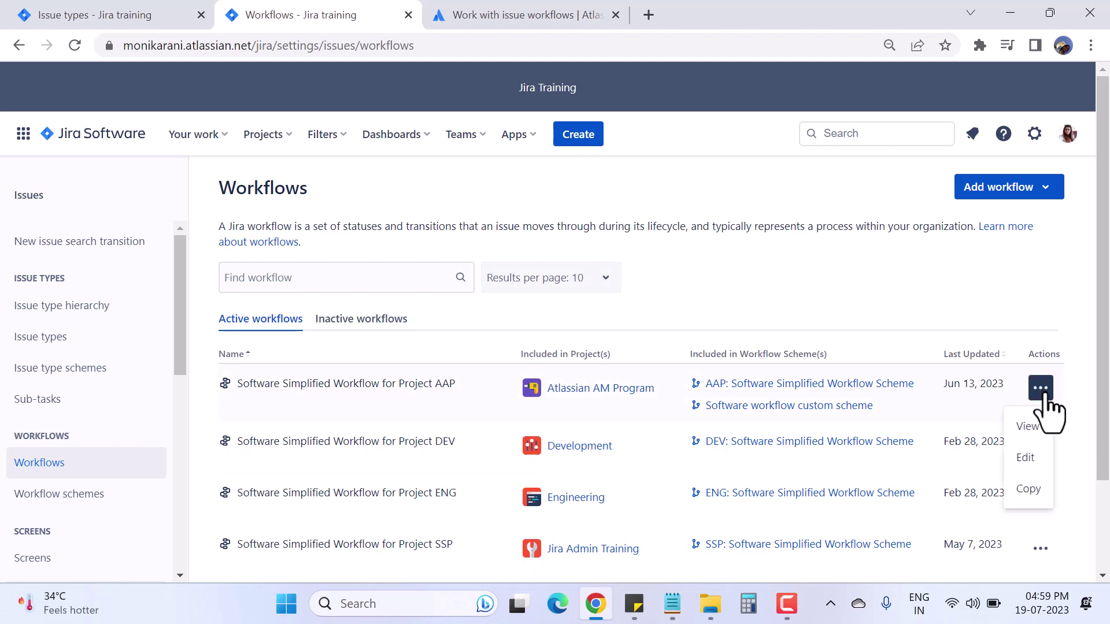
pyautogui.click(1031, 491)
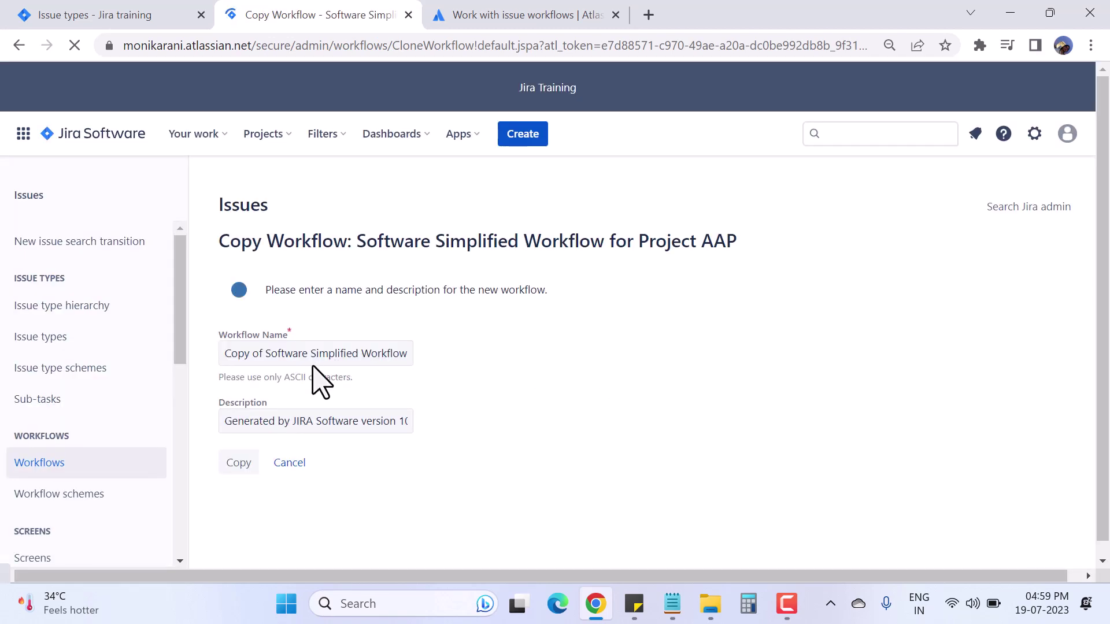
pyautogui.tripleClick(282, 358)
pyautogui.click(314, 355)
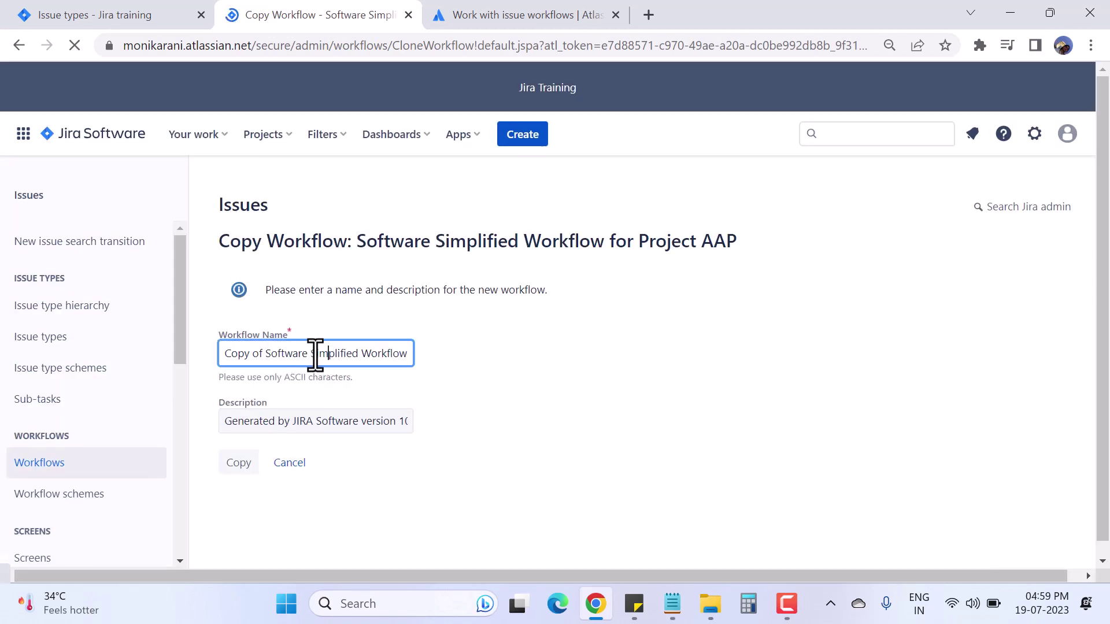
pyautogui.click(292, 423)
pyautogui.click(624, 421)
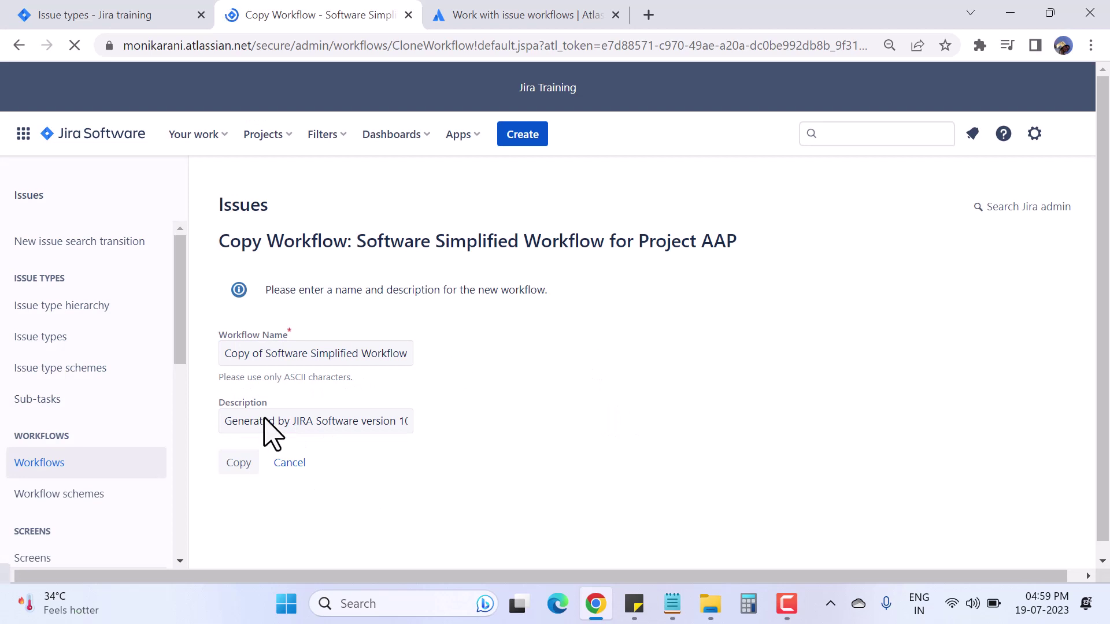
pyautogui.moveTo(359, 242); pyautogui.dragTo(669, 241)
pyautogui.click(772, 387)
pyautogui.click(289, 463)
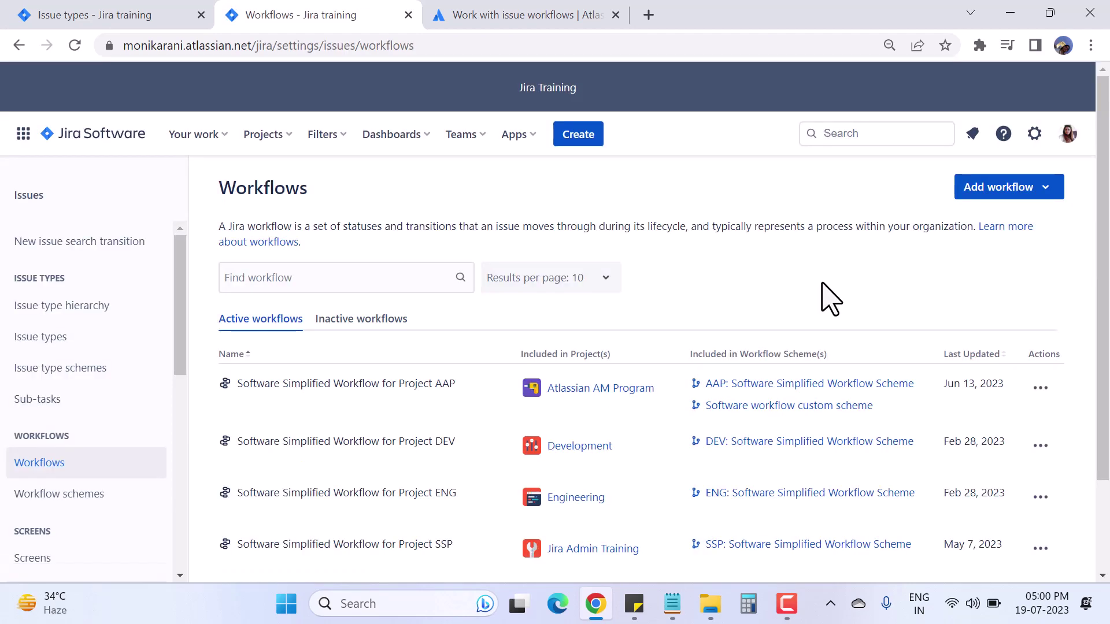